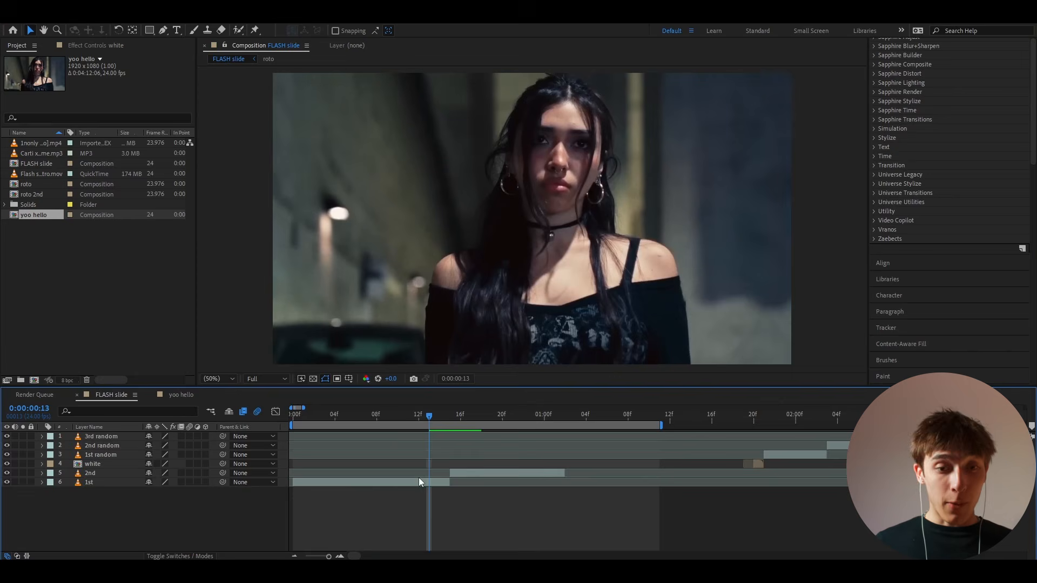
Step: Shift the 2nd clip later in the timeline so it starts at 0:00:01:00, leaving a gap after the 1st clip
{"action": "left_click", "coordinate": [419, 482]}
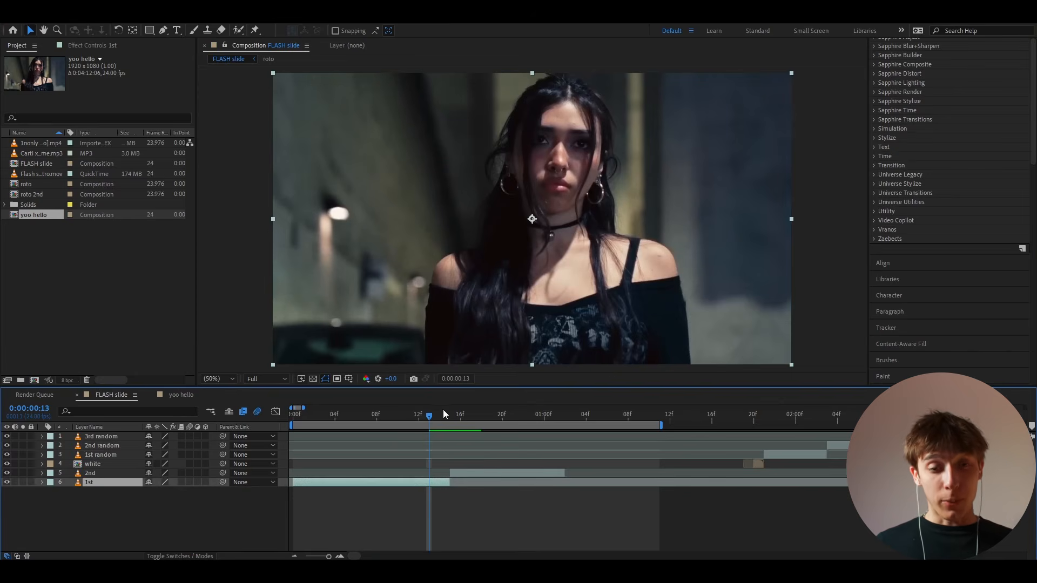
{"action": "left_click_drag", "start_coordinate": [443, 414], "coordinate": [460, 416]}
{"action": "left_click", "coordinate": [462, 472]}
{"action": "key", "text": "Page_Up"}
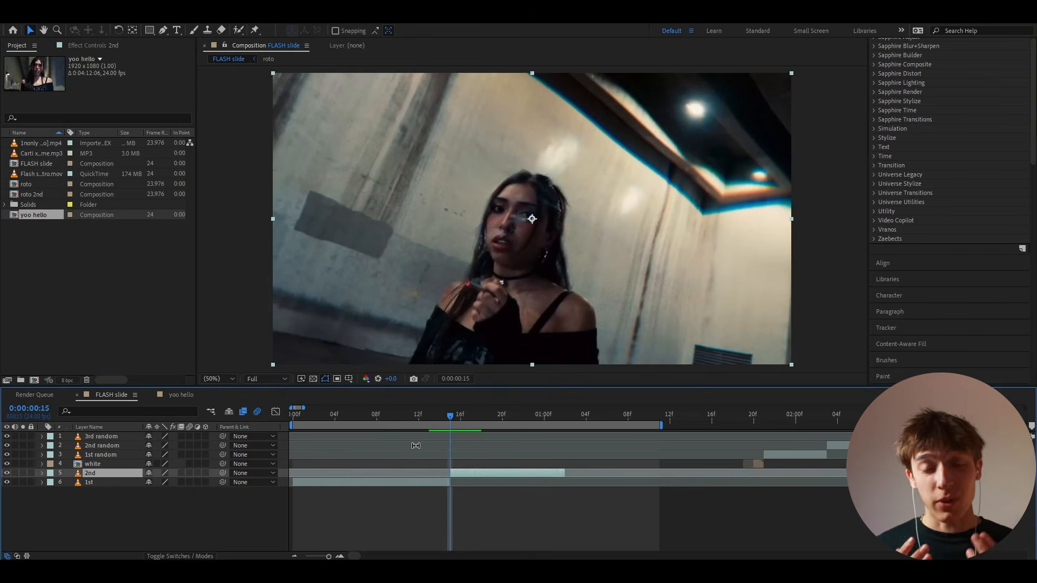
{"action": "left_click_drag", "start_coordinate": [465, 478], "coordinate": [558, 469]}
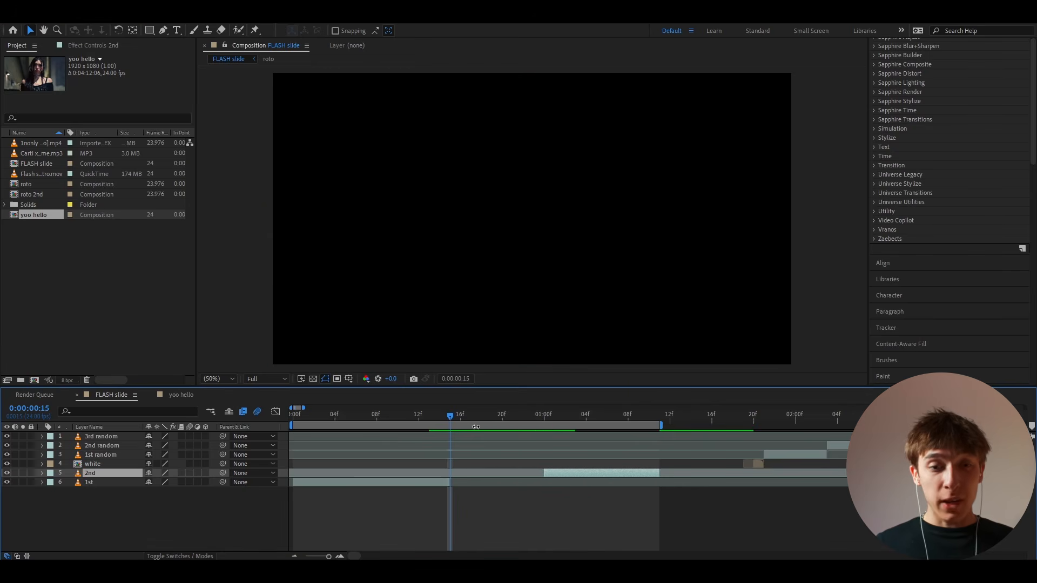
Step: Isolate the last frame of the 1st clip on a duplicate layer by splitting it at 0:00:00:14, and save the project
{"action": "left_click", "coordinate": [441, 419]}
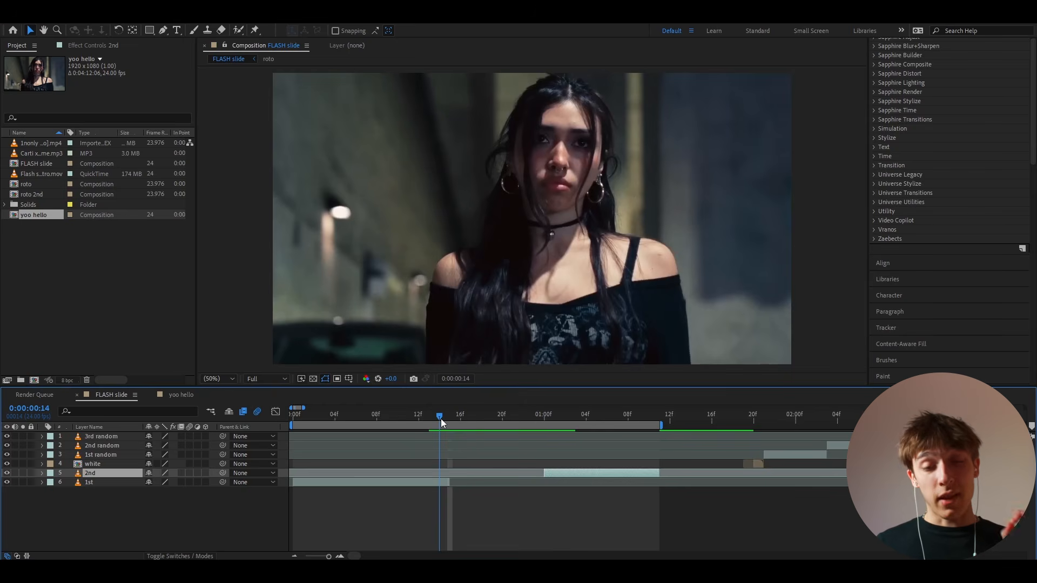
{"action": "right_click", "coordinate": [99, 483]}
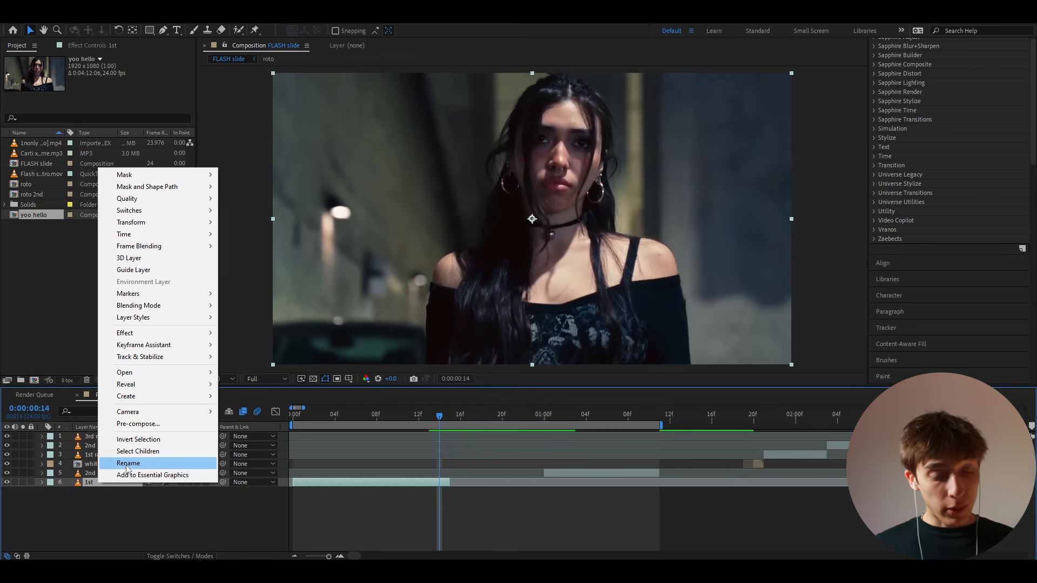
{"action": "left_click", "coordinate": [89, 488]}
{"action": "left_click", "coordinate": [97, 474]}
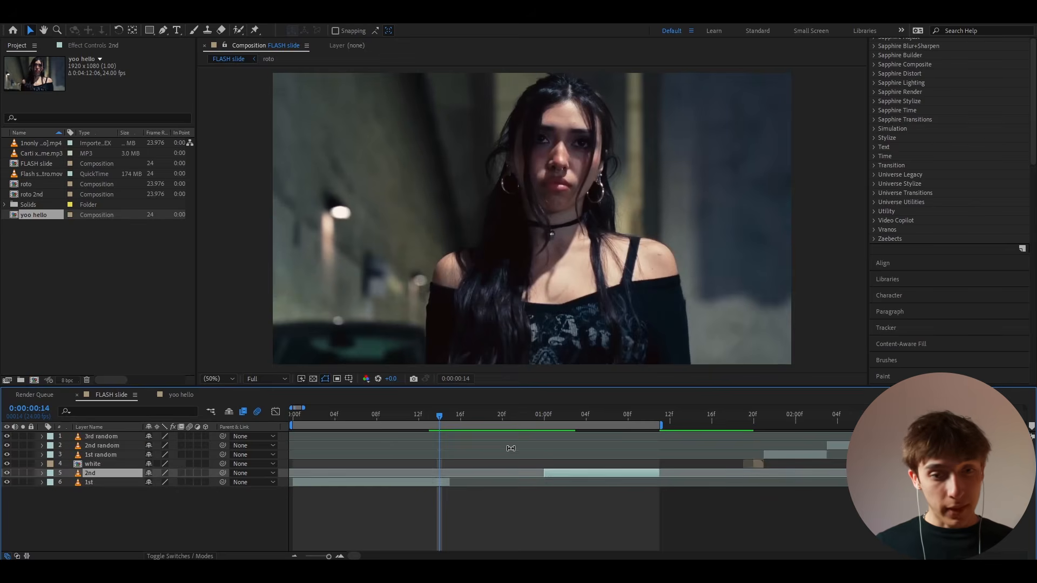
{"action": "left_click_drag", "start_coordinate": [544, 416], "coordinate": [434, 436]}
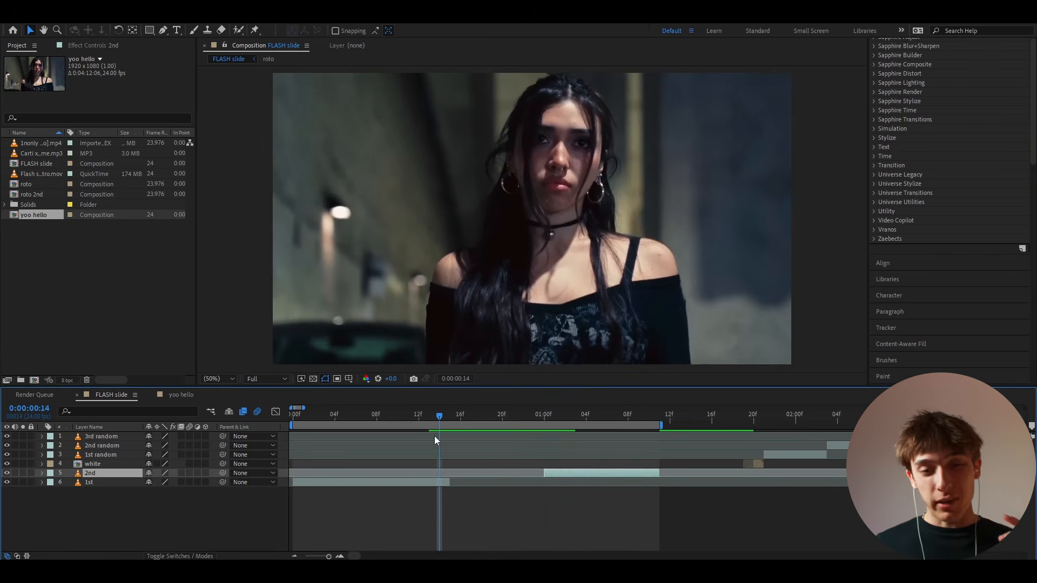
{"action": "left_click", "coordinate": [431, 482]}
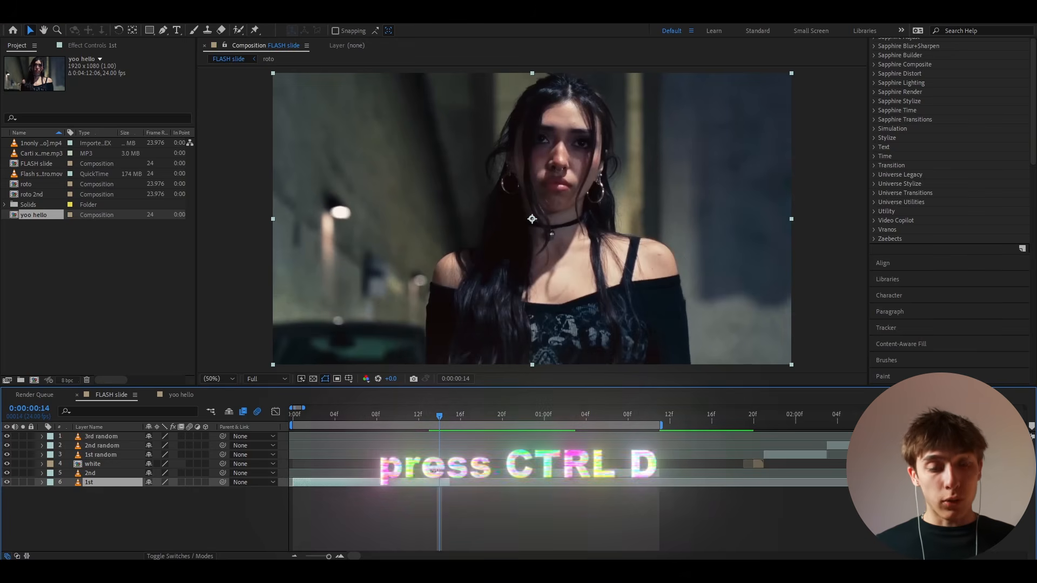
{"action": "key", "text": "ctrl+d"}
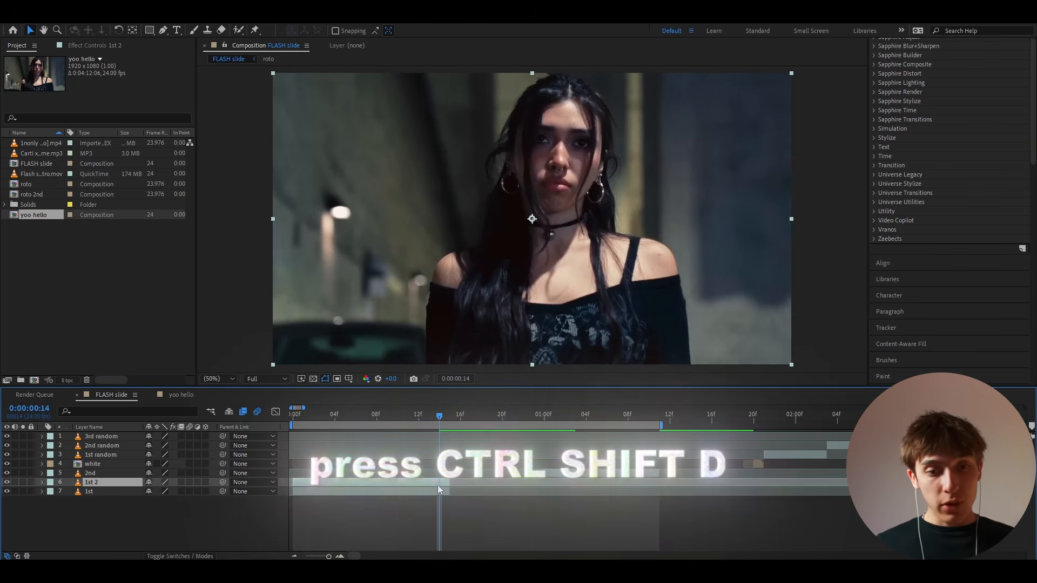
{"action": "key", "text": "ctrl+shift+d"}
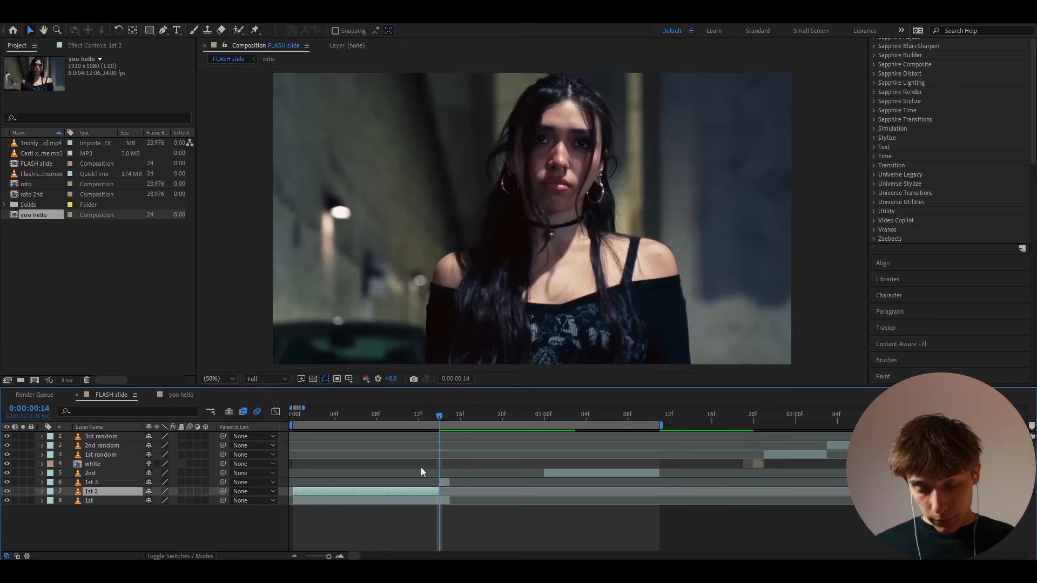
{"action": "key", "text": "Delete"}
{"action": "left_click", "coordinate": [443, 482]}
{"action": "key", "text": "ctrl+s"}
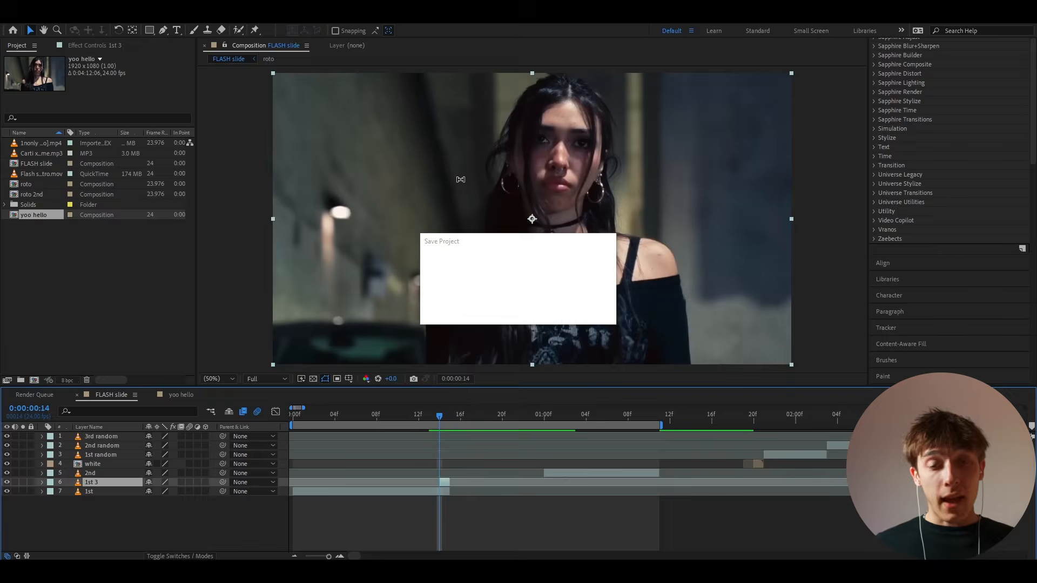
Step: Mask the woman on the one-frame copy of the 1st clip by outlining her with the Pen tool
{"action": "left_click", "coordinate": [163, 29]}
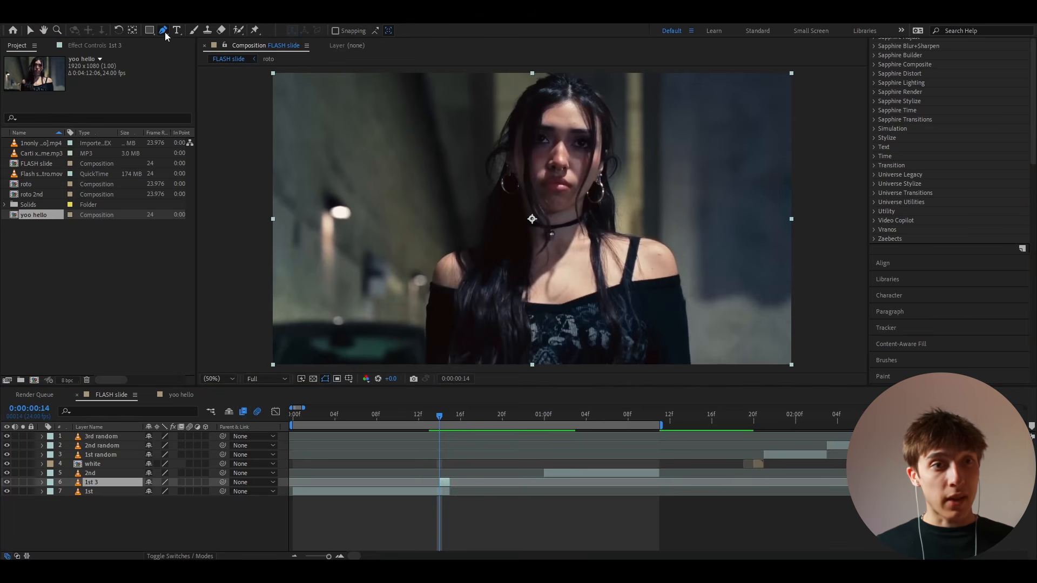
{"action": "scroll", "coordinate": [521, 194], "scroll_direction": "down", "scroll_amount": 2}
{"action": "scroll", "coordinate": [523, 200], "scroll_direction": "up", "scroll_amount": 2}
{"action": "left_click", "coordinate": [427, 363]}
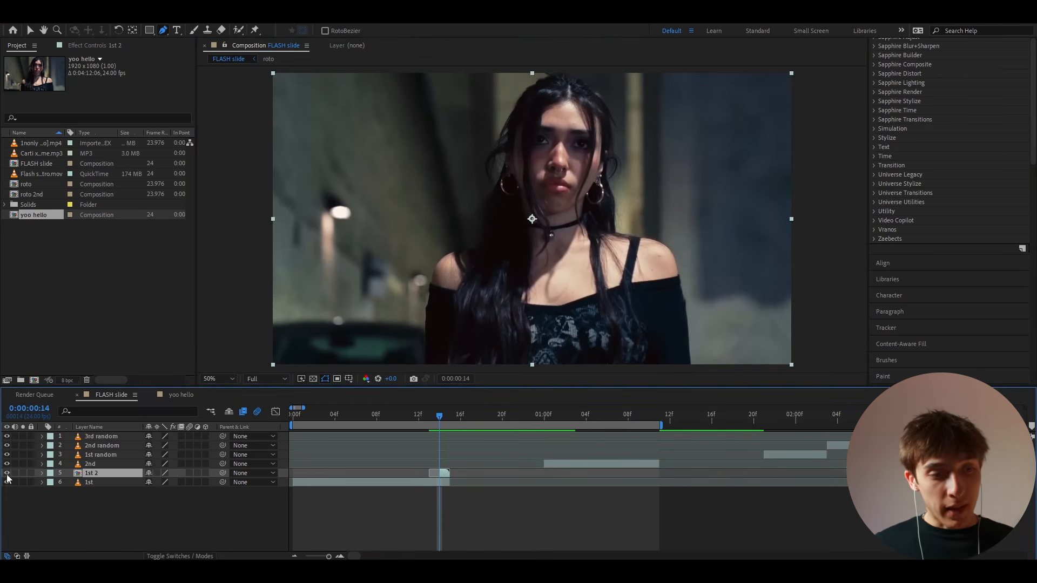
Step: Hide the 1st layer to check the masked cutout on its own, and show the layer again
{"action": "left_click", "coordinate": [7, 483]}
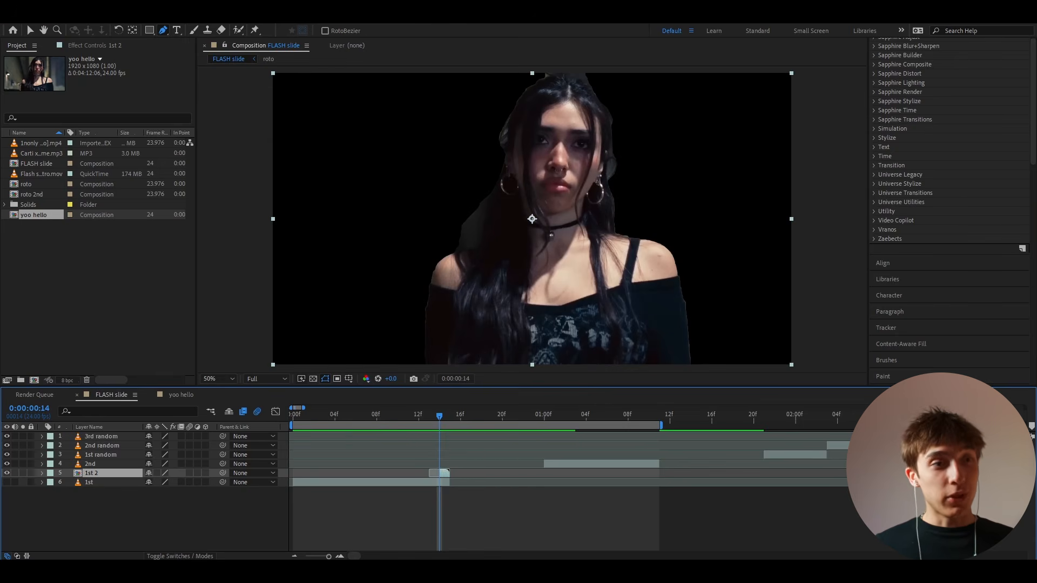
{"action": "left_click", "coordinate": [31, 30]}
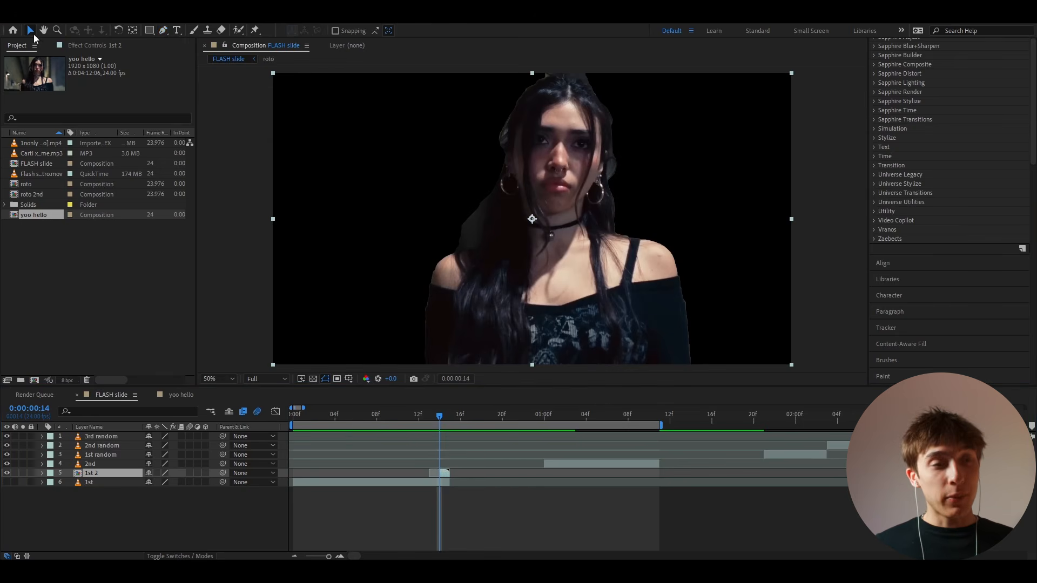
{"action": "left_click", "coordinate": [7, 482]}
Step: Apply Hue/Saturation to the cutout layer 1st 2 and set its Master Lightness to 100
{"action": "scroll", "coordinate": [991, 157], "scroll_direction": "up", "scroll_amount": 10}
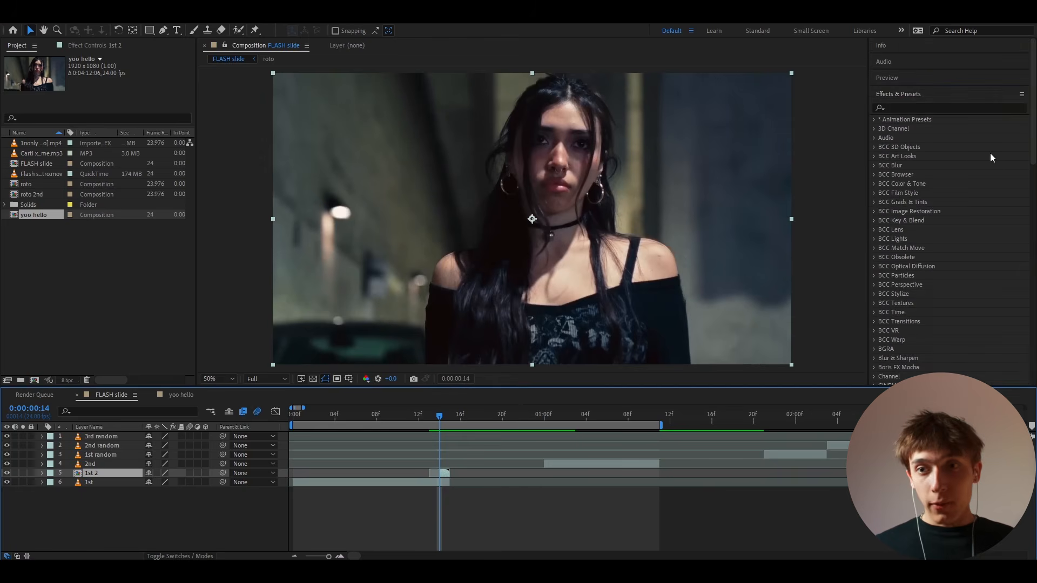
{"action": "left_click", "coordinate": [907, 108]}
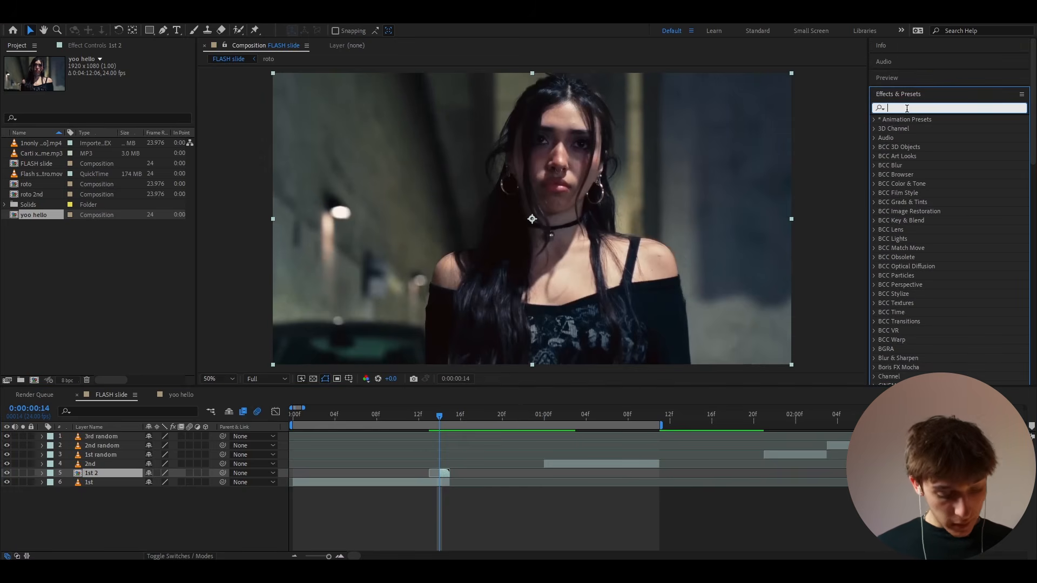
{"action": "type", "text": "hue/s"}
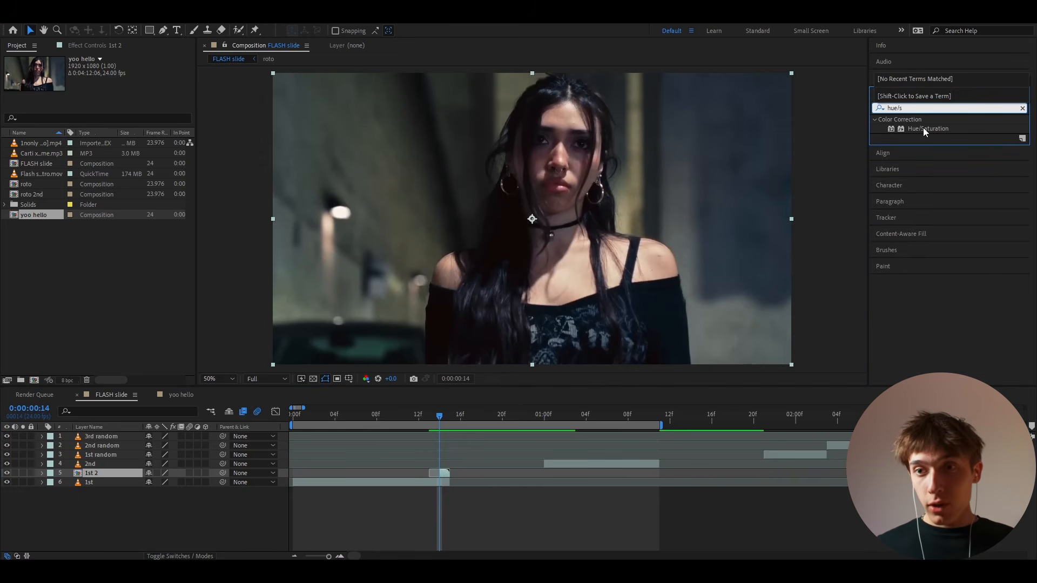
{"action": "left_click_drag", "start_coordinate": [926, 132], "coordinate": [442, 471]}
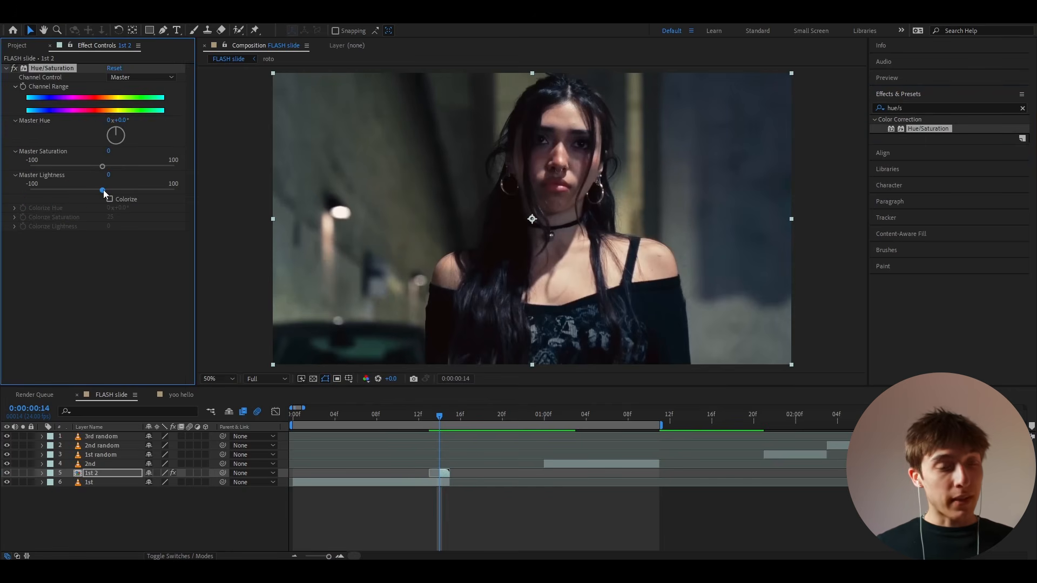
{"action": "left_click_drag", "start_coordinate": [103, 189], "coordinate": [207, 193]}
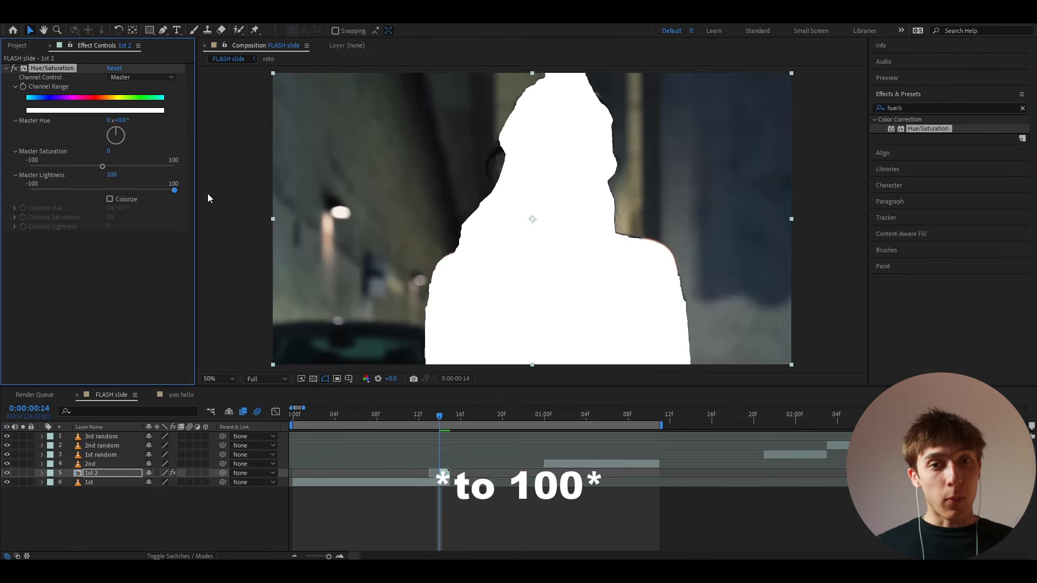
Step: Add Directional Blur to the cutout layer 1st 2 with a direction of 90° and a blur length of 20
{"action": "left_click", "coordinate": [443, 472]}
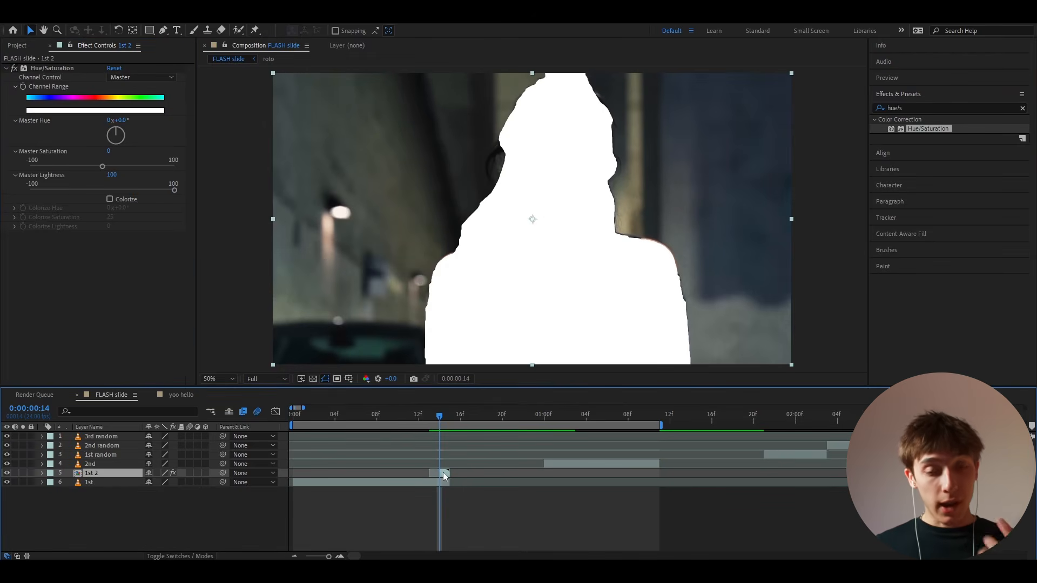
{"action": "left_click", "coordinate": [913, 107]}
{"action": "type", "text": "direct"}
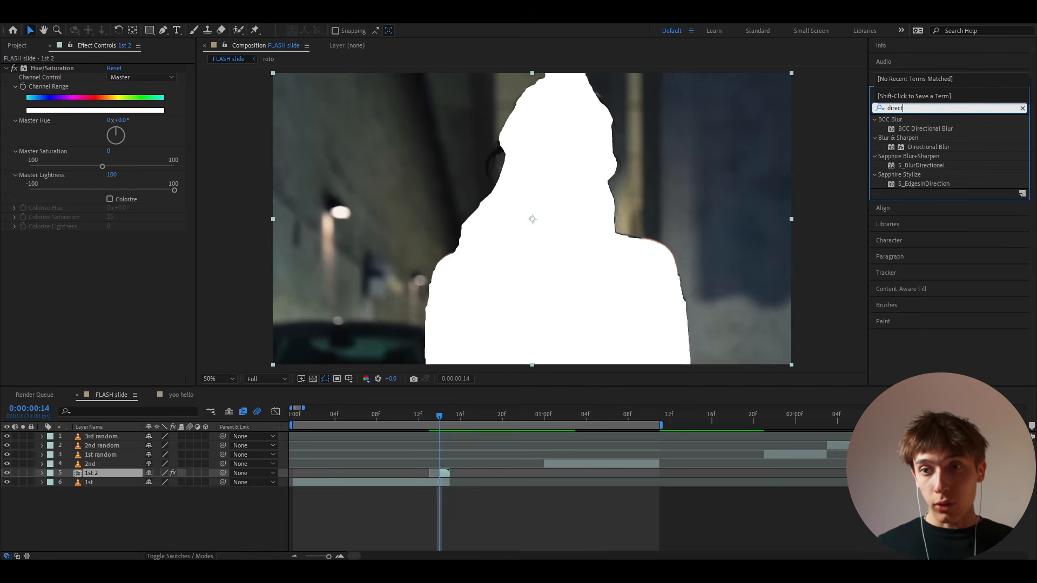
{"action": "left_click_drag", "start_coordinate": [928, 147], "coordinate": [157, 248]}
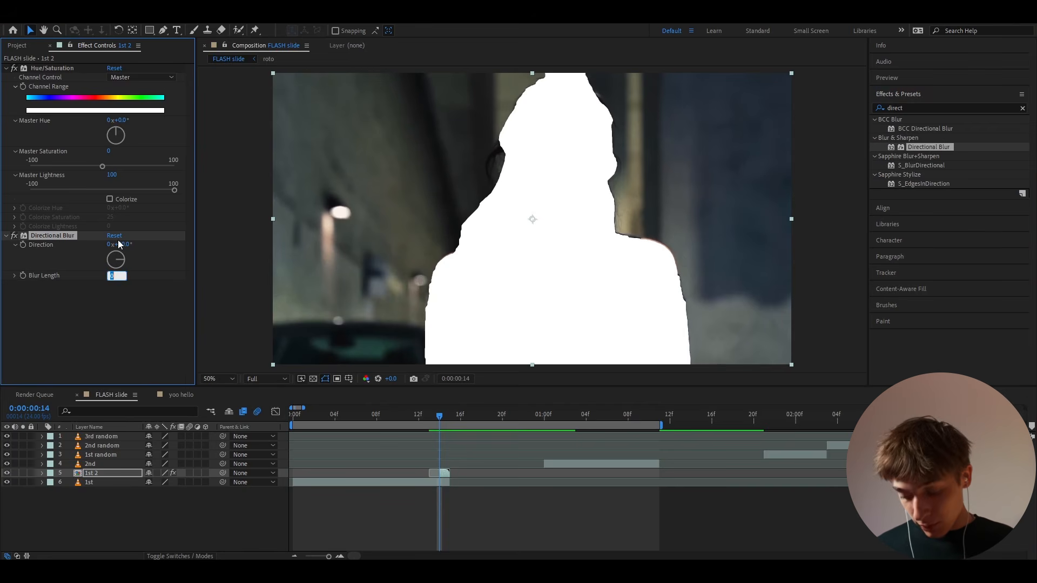
{"action": "type", "text": "20"}
{"action": "key", "text": "Return"}
Step: Duplicate the white cutout layer and move the copy to 0:00:00:16, leaving an empty frame after the original
{"action": "scroll", "coordinate": [445, 423], "scroll_direction": "up", "scroll_amount": 2, "text": "alt"}
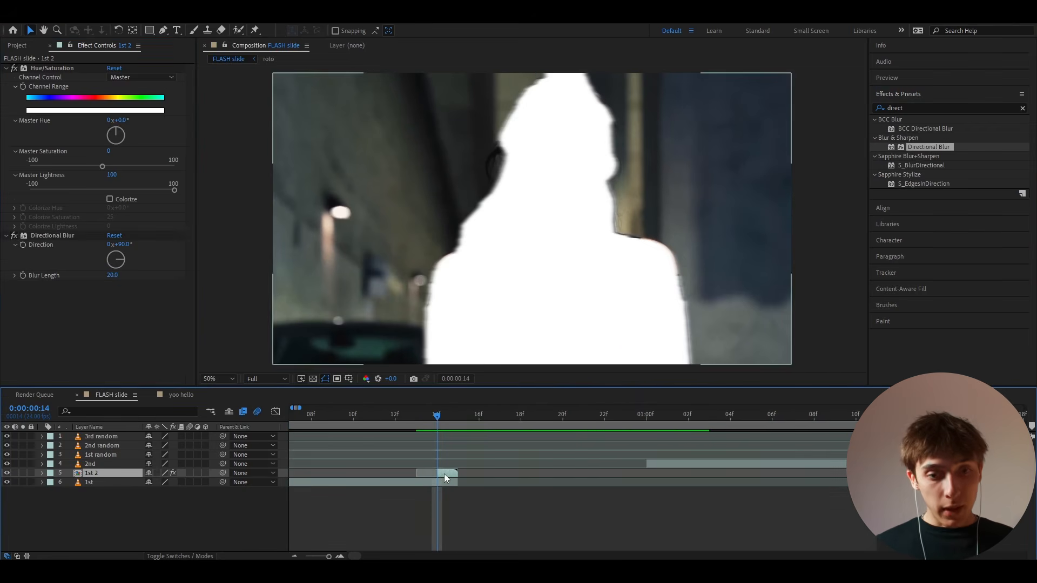
{"action": "key", "text": "ctrl+d"}
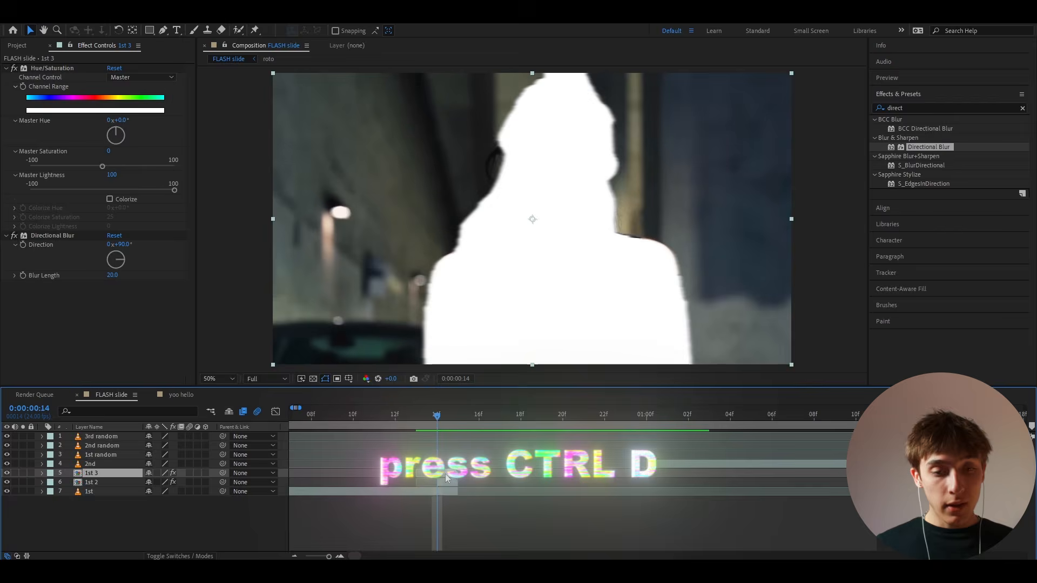
{"action": "left_click_drag", "start_coordinate": [445, 474], "coordinate": [489, 469]}
{"action": "key", "text": "Page_Down"}
{"action": "key", "text": "Page_Down"}
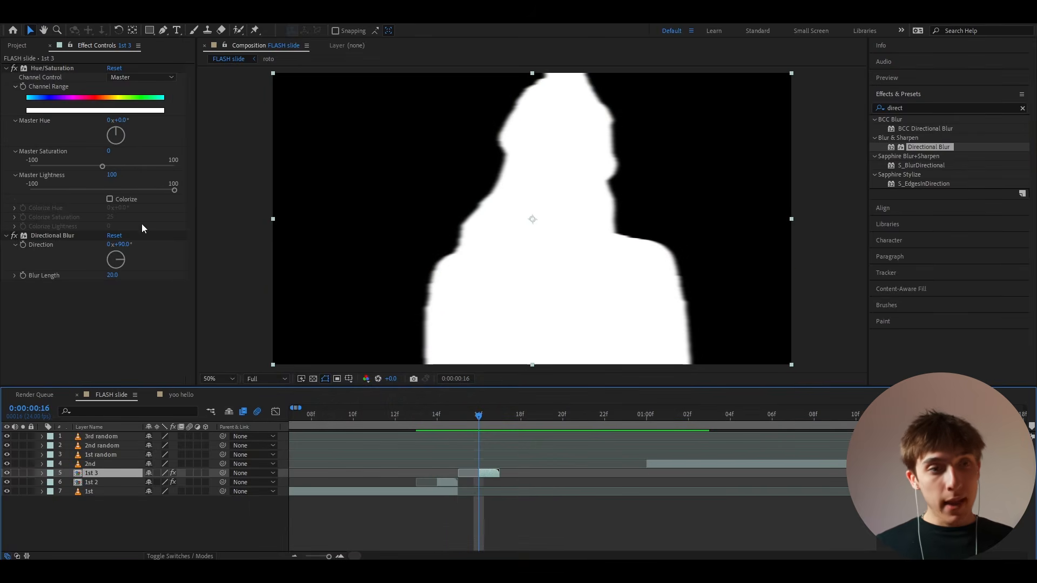
Step: Replace all effects on the duplicated cutout 1st 3 with the Invert effect
{"action": "left_click", "coordinate": [57, 70]}
{"action": "key", "text": "ctrl+a"}
{"action": "key", "text": "Delete"}
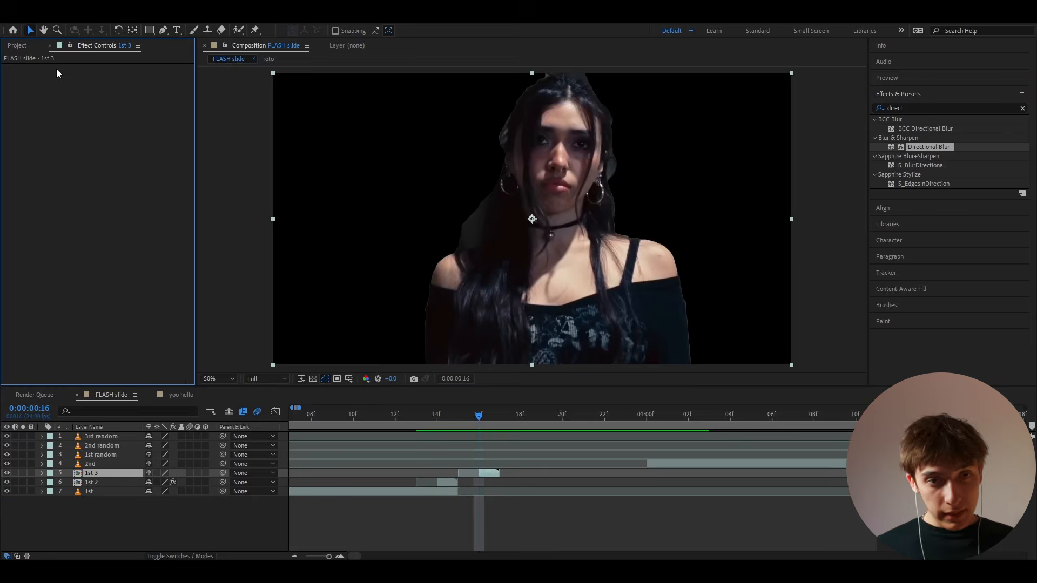
{"action": "double_click", "coordinate": [910, 108]}
{"action": "type", "text": "invert"}
{"action": "left_click_drag", "start_coordinate": [945, 183], "coordinate": [48, 79]}
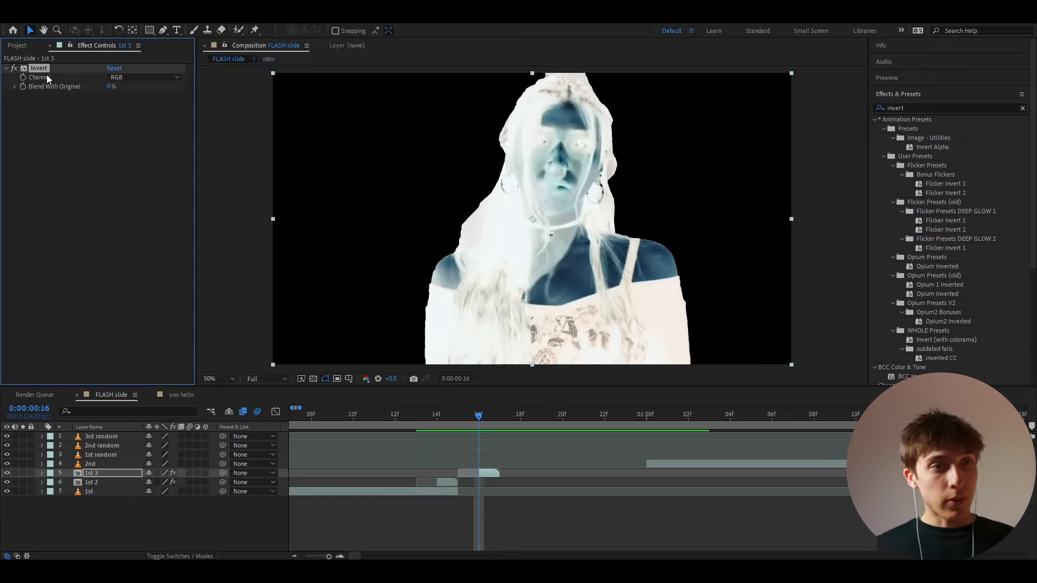
Step: Isolate the frame at 0:00:00:14 on another copy of the 1st clip and move it under the inverted cutout at 0:00:00:16
{"action": "left_click_drag", "start_coordinate": [482, 399], "coordinate": [442, 477]}
{"action": "left_click", "coordinate": [442, 491]}
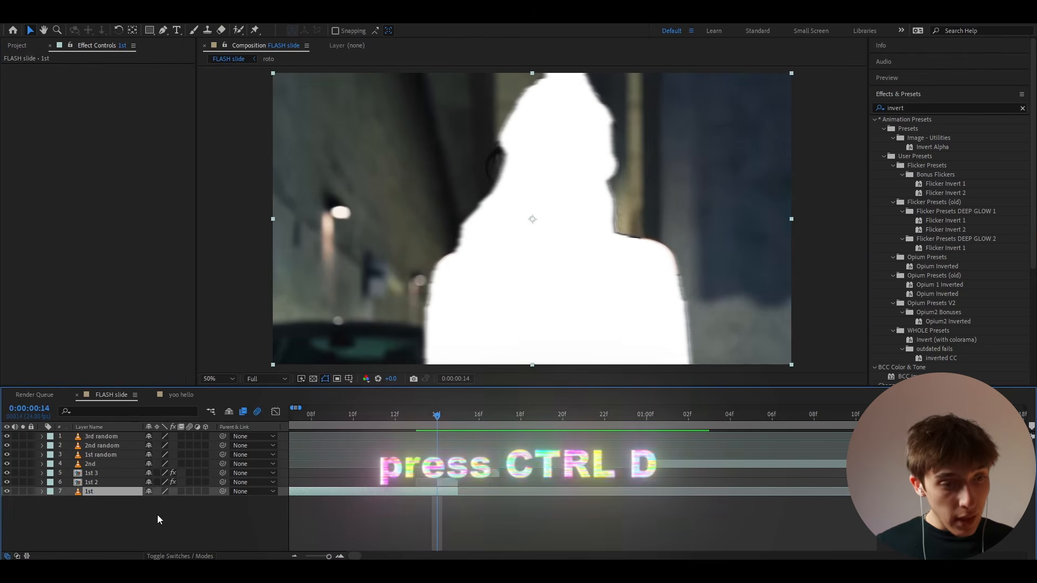
{"action": "key", "text": "ctrl+d"}
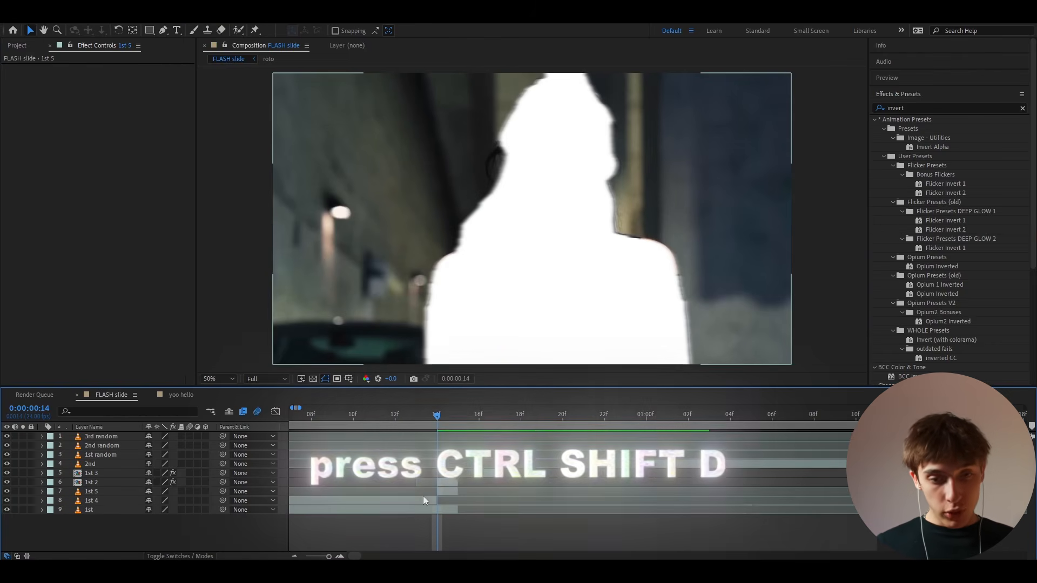
{"action": "left_click", "coordinate": [421, 498]}
{"action": "left_click", "coordinate": [448, 492]}
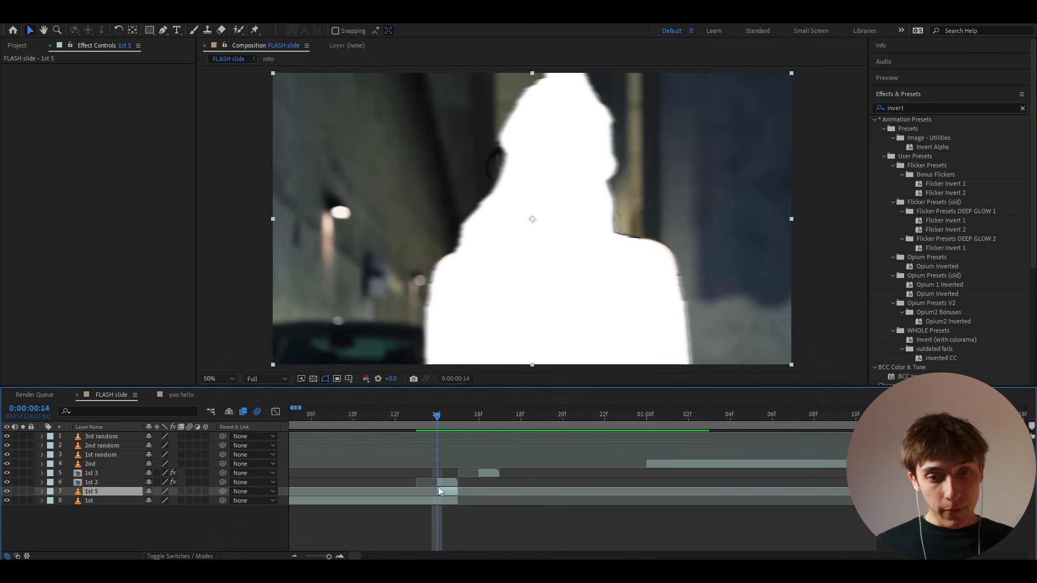
{"action": "left_click_drag", "start_coordinate": [439, 489], "coordinate": [480, 490]}
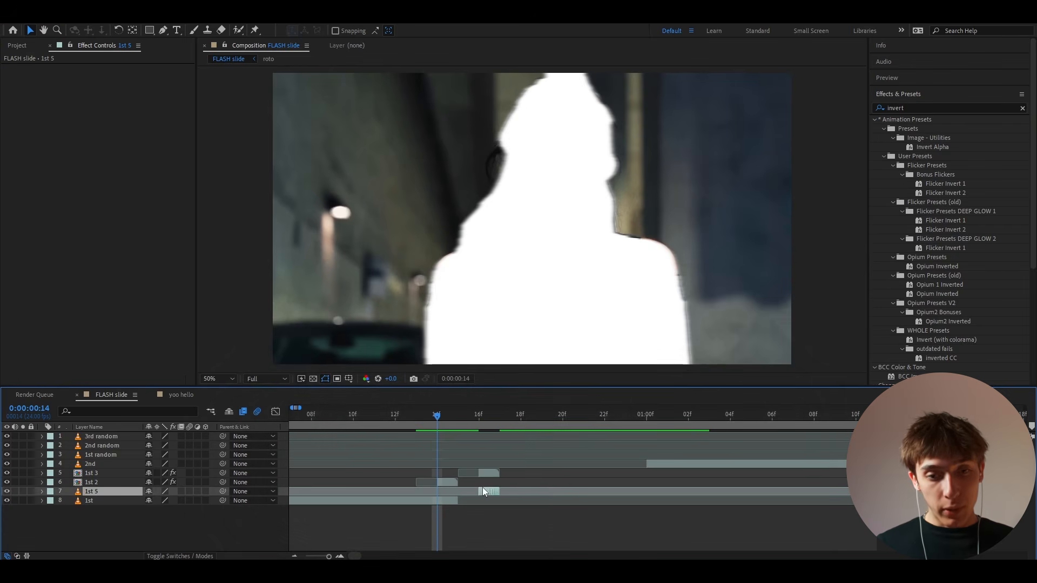
Step: Apply Hue/Saturation to the background frame 1st 5 under the inverted cutout and raise its Master Lightness to 82
{"action": "left_click", "coordinate": [479, 417]}
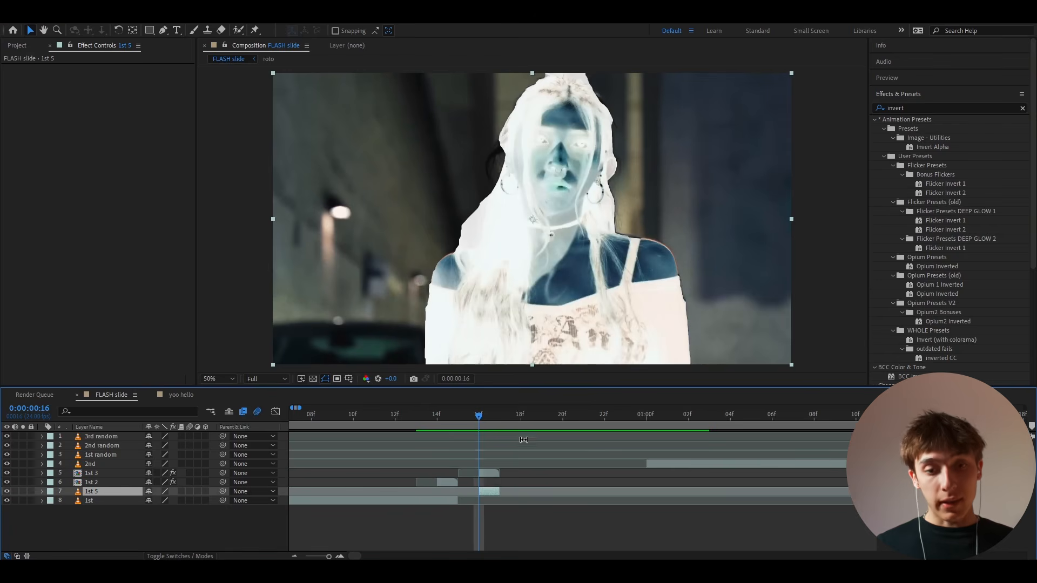
{"action": "key", "text": "ctrl+space"}
{"action": "type", "text": "hue"}
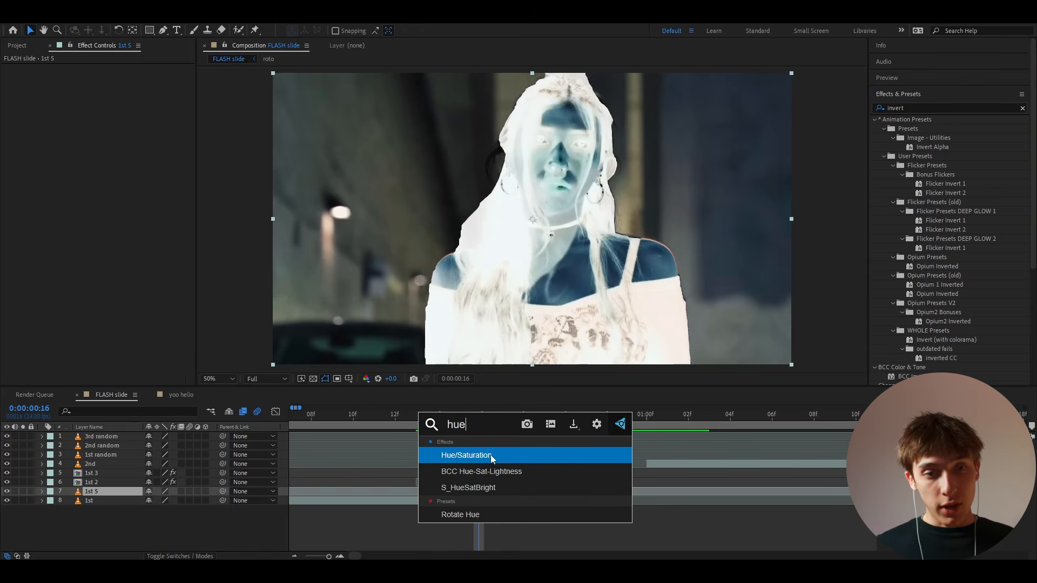
{"action": "left_click", "coordinate": [490, 454]}
{"action": "left_click_drag", "start_coordinate": [111, 192], "coordinate": [163, 189]}
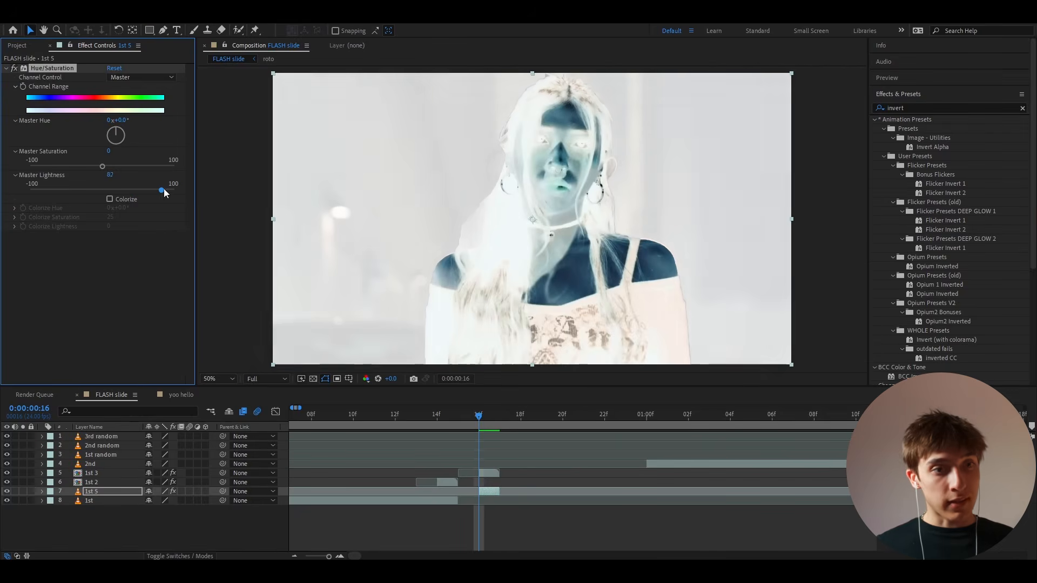
Step: Apply Directional Blur to the inverted cutout 1st 3 and set its Blur Length to 10.4
{"action": "left_click", "coordinate": [484, 472]}
{"action": "key", "text": "ctrl+space"}
{"action": "type", "text": "direct"}
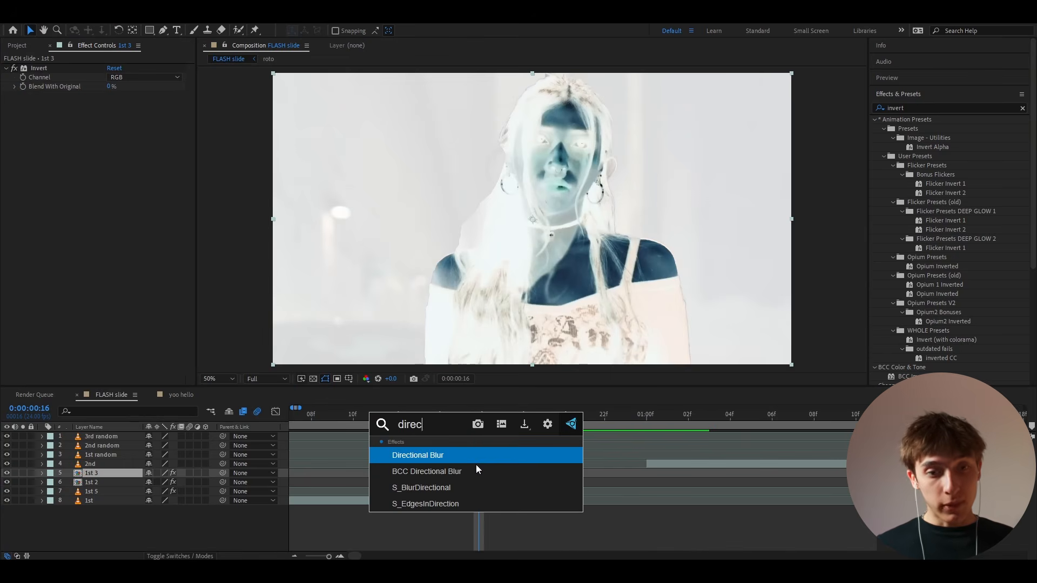
{"action": "key", "text": "Return"}
{"action": "left_click_drag", "start_coordinate": [111, 137], "coordinate": [129, 135]}
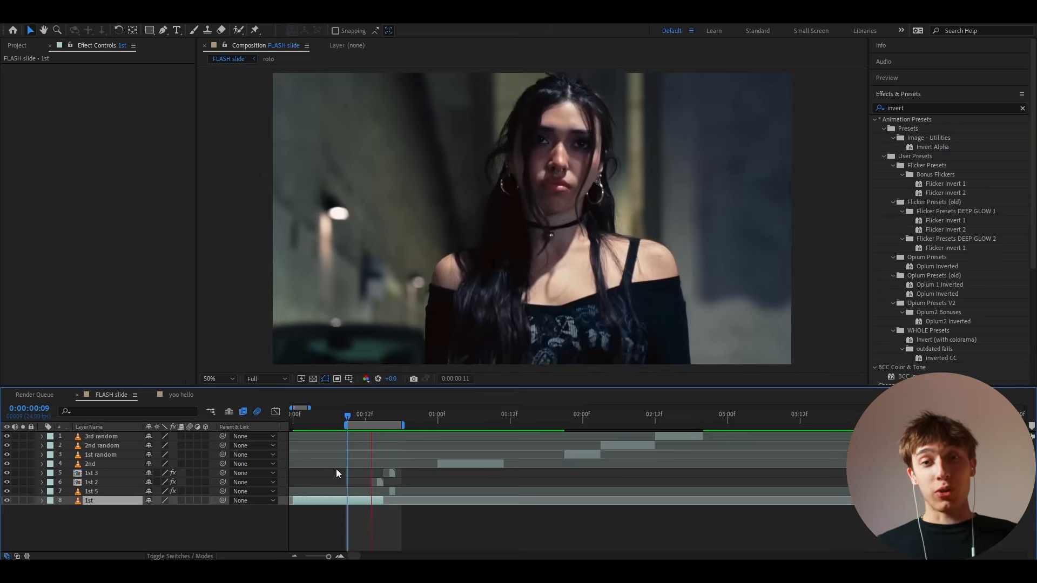
Step: Set the work area to start at 0:00:00:00 and extend its end to cover the 2nd clip
{"action": "key", "text": "space"}
{"action": "key", "text": "Home"}
{"action": "key", "text": "b"}
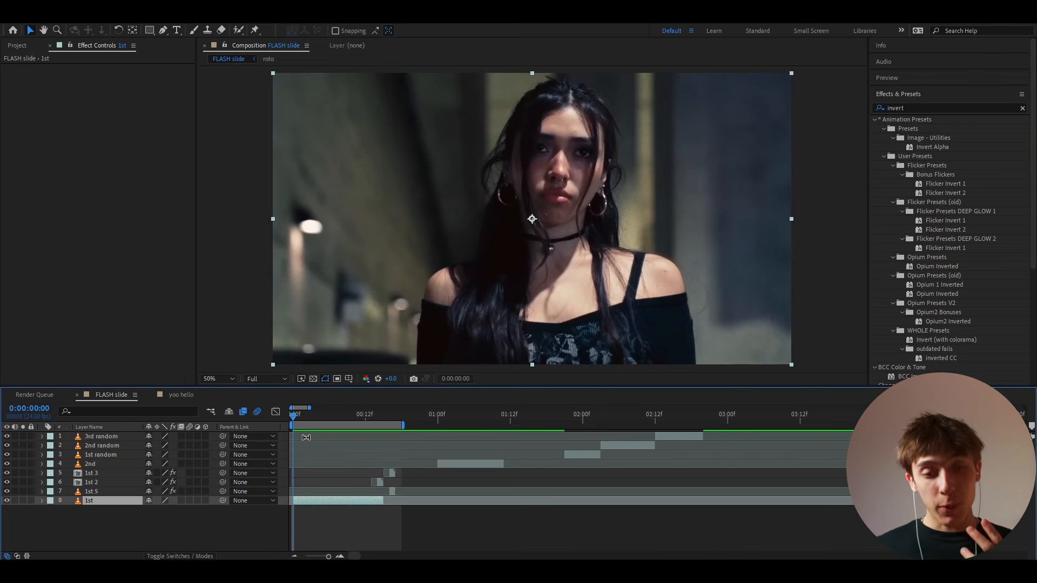
{"action": "left_click_drag", "start_coordinate": [403, 426], "coordinate": [522, 425]}
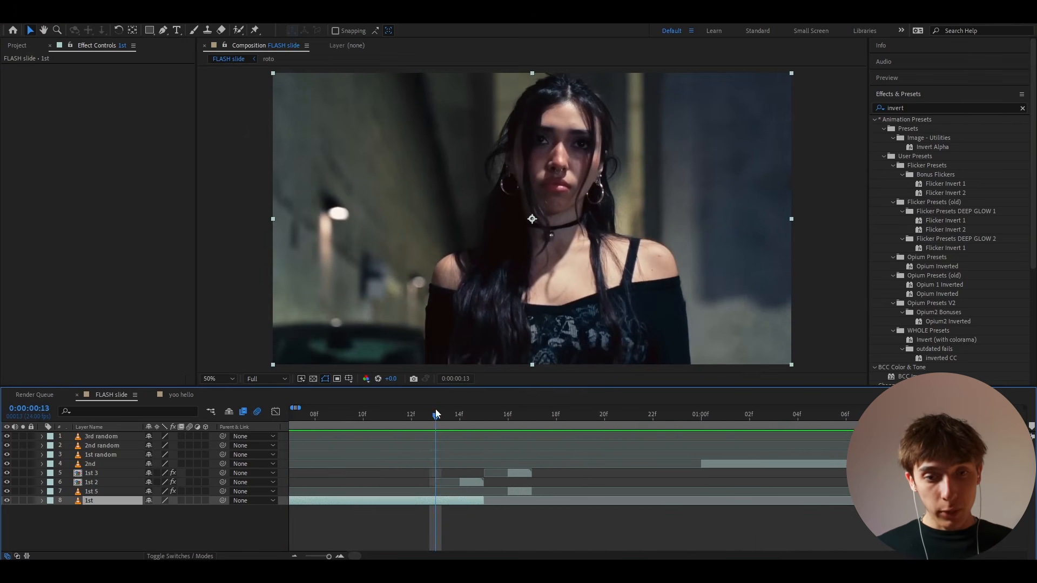
Step: Add an adjustment layer directly above the 1st clip, lasting only from 0:00:00:12 to 0:00:00:14
{"action": "mouse_move", "coordinate": [435, 415]}
{"action": "left_mouse_down"}
{"action": "mouse_move", "coordinate": [460, 415]}
{"action": "mouse_move", "coordinate": [432, 419]}
{"action": "left_mouse_up"}
{"action": "left_click", "coordinate": [419, 421]}
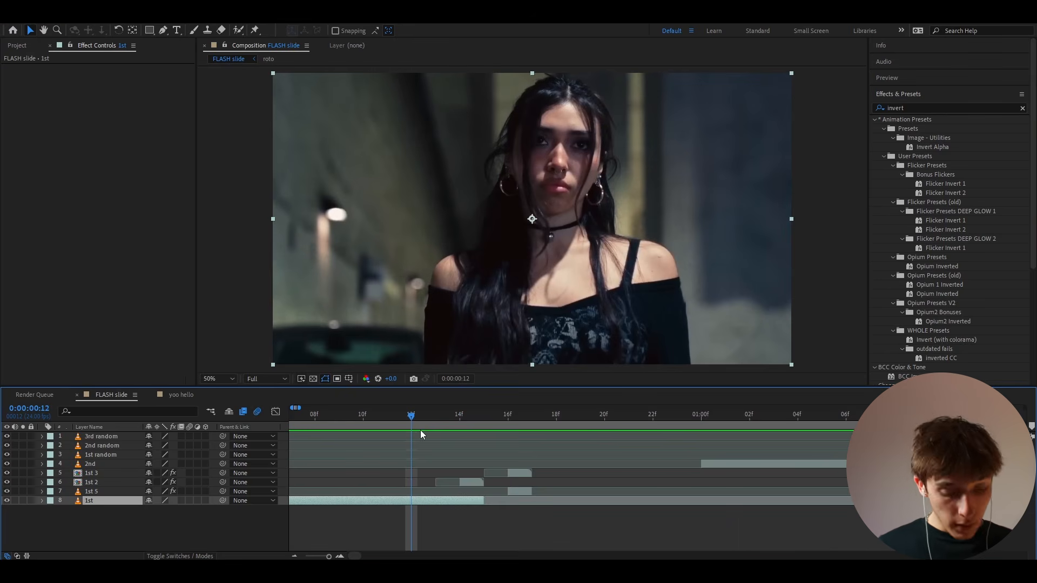
{"action": "key", "text": "ctrl+alt+y"}
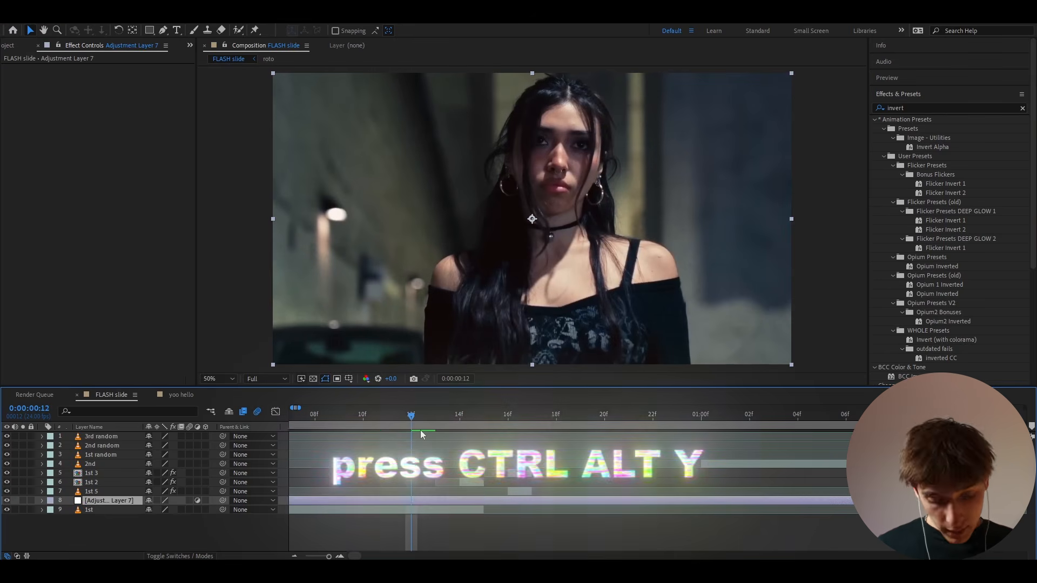
{"action": "mouse_move", "coordinate": [411, 413]}
{"action": "left_mouse_down"}
{"action": "mouse_move", "coordinate": [456, 417]}
{"action": "mouse_move", "coordinate": [410, 428]}
{"action": "left_mouse_up"}
{"action": "key", "text": "ctrl+shift+d"}
{"action": "key", "text": "Delete"}
Step: Apply Levels to the adjustment layer and keyframe Input Black at 12 on 0:00:00:12 and 68.9 on 0:00:00:13
{"action": "left_click", "coordinate": [427, 499]}
{"action": "key", "text": "ctrl+space"}
{"action": "type", "text": "level"}
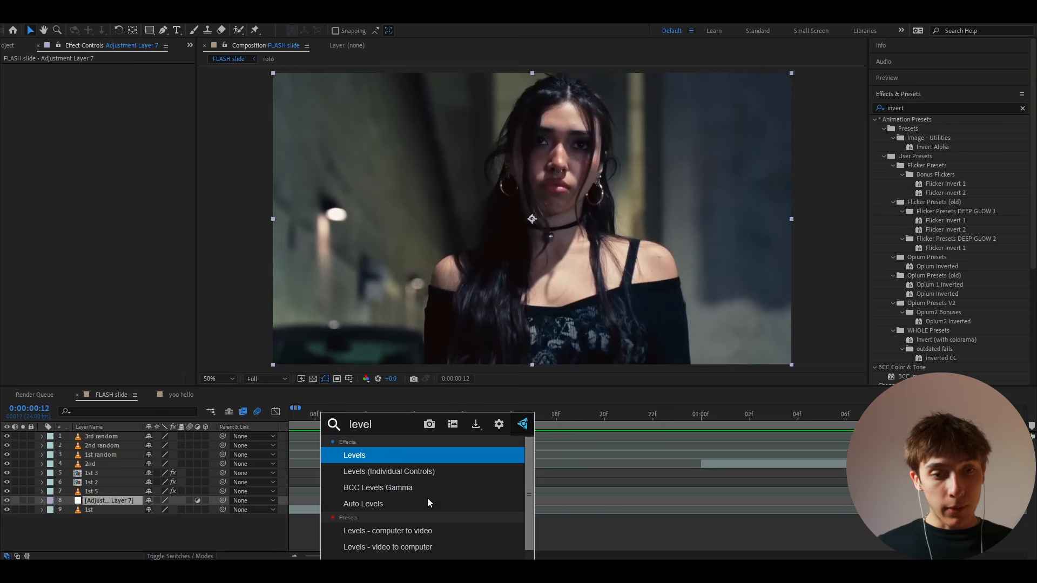
{"action": "left_click", "coordinate": [357, 455]}
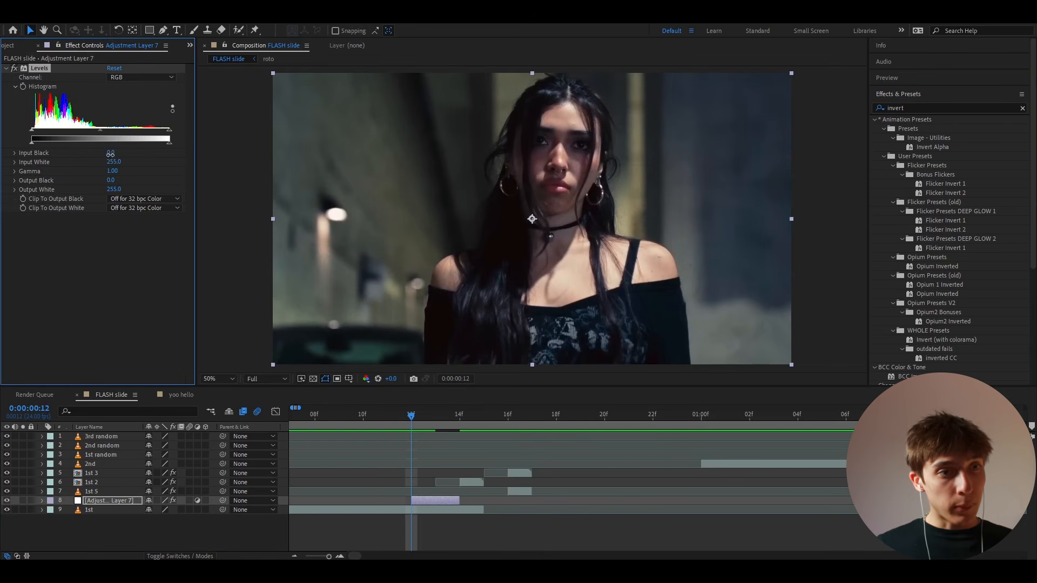
{"action": "mouse_move", "coordinate": [110, 154]}
{"action": "left_mouse_down"}
{"action": "mouse_move", "coordinate": [125, 154]}
{"action": "mouse_move", "coordinate": [112, 154]}
{"action": "left_mouse_up"}
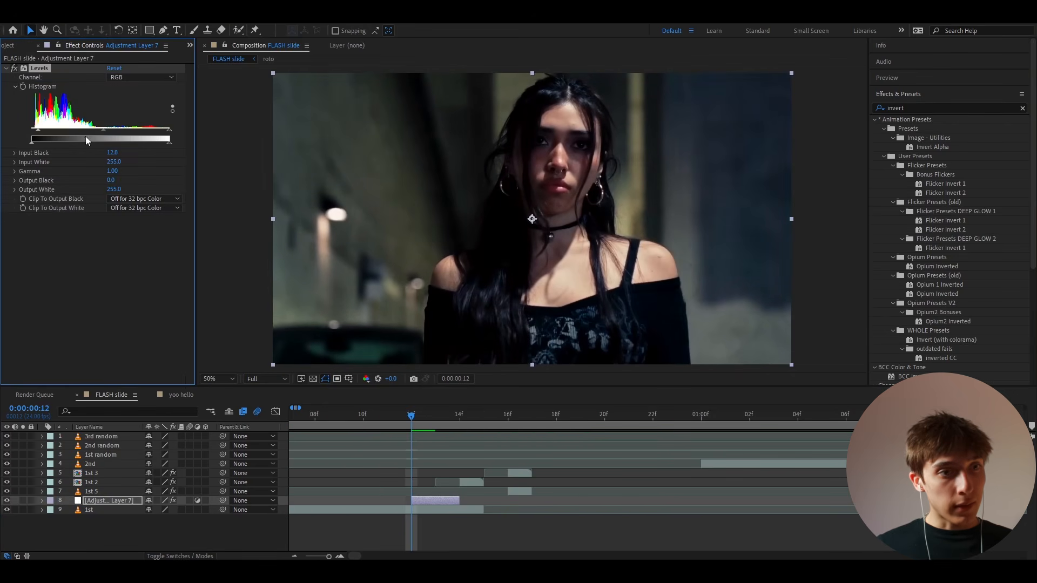
{"action": "left_click", "coordinate": [433, 413]}
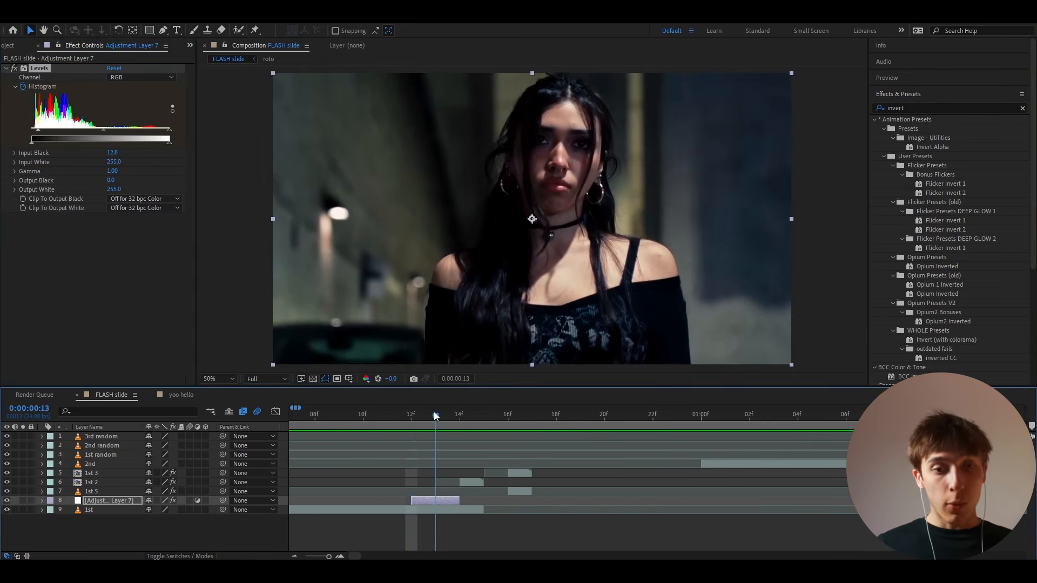
{"action": "left_click_drag", "start_coordinate": [113, 153], "coordinate": [123, 154]}
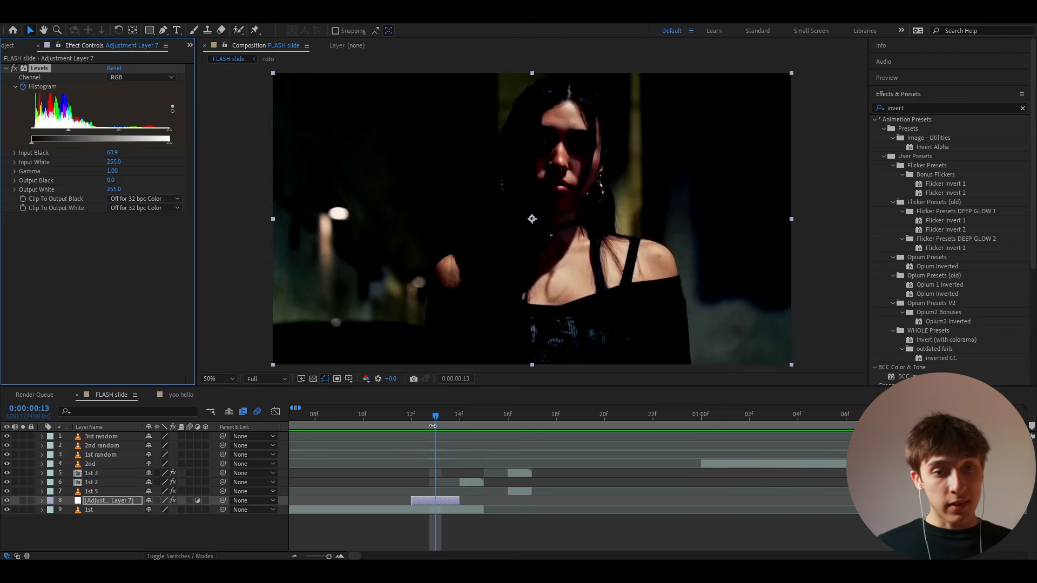
{"action": "left_click_drag", "start_coordinate": [413, 419], "coordinate": [532, 424]}
Step: Move the three random clips so the first starts at 0:00:00:18, and place their layers below the 2nd layer
{"action": "key", "text": "minus"}
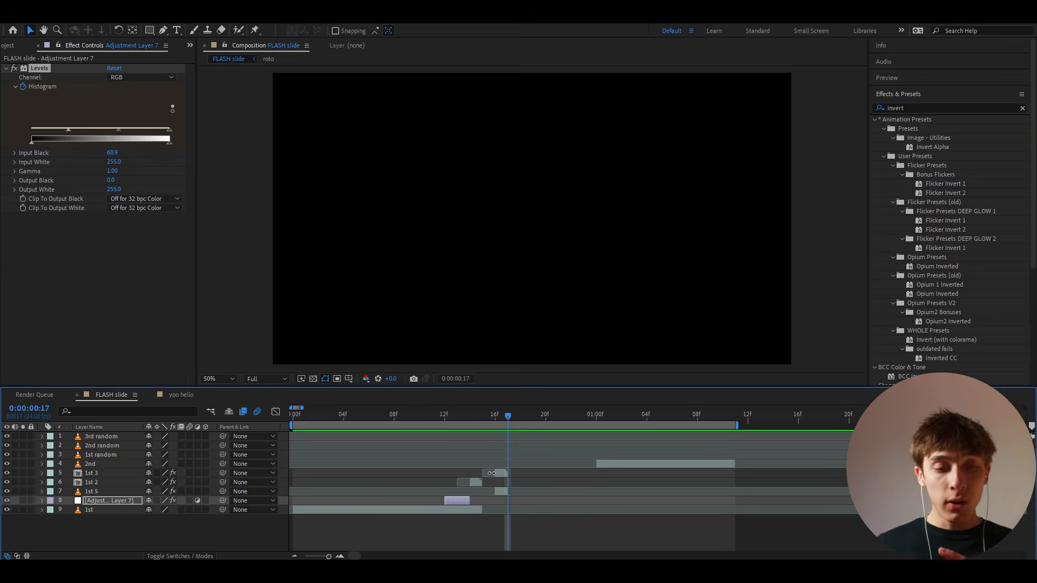
{"action": "left_click", "coordinate": [503, 472]}
{"action": "left_click_drag", "start_coordinate": [508, 414], "coordinate": [521, 414]}
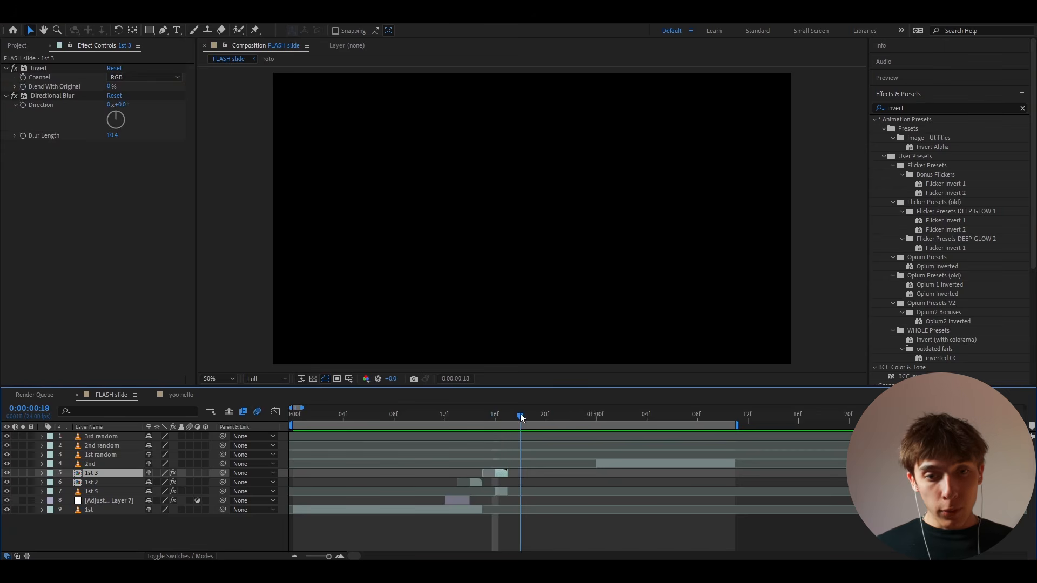
{"action": "key", "text": "minus"}
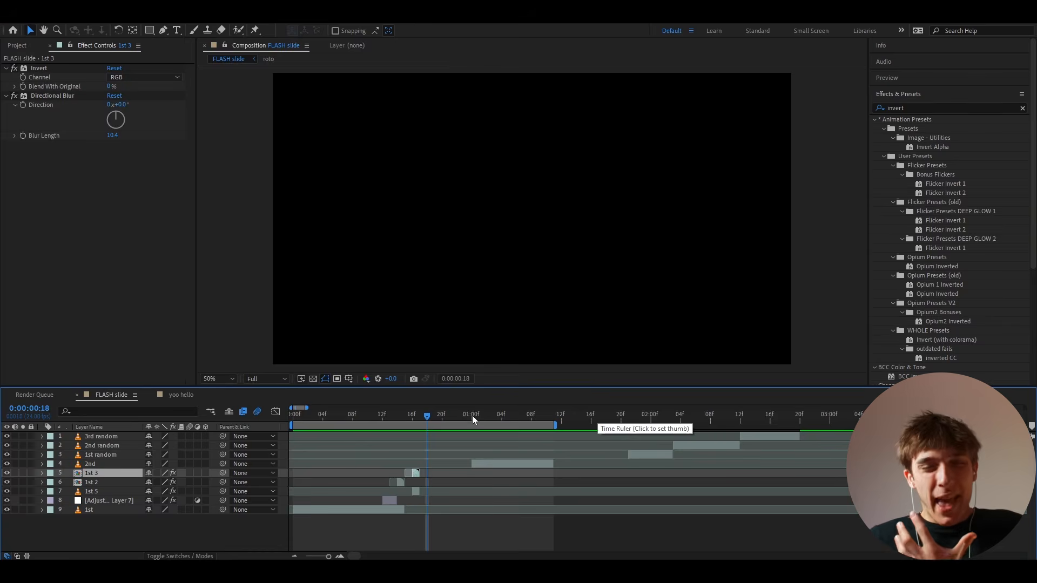
{"action": "left_click_drag", "start_coordinate": [472, 415], "coordinate": [437, 461]}
{"action": "left_click", "coordinate": [87, 455]}
{"action": "left_click", "coordinate": [100, 437], "text": "shift"}
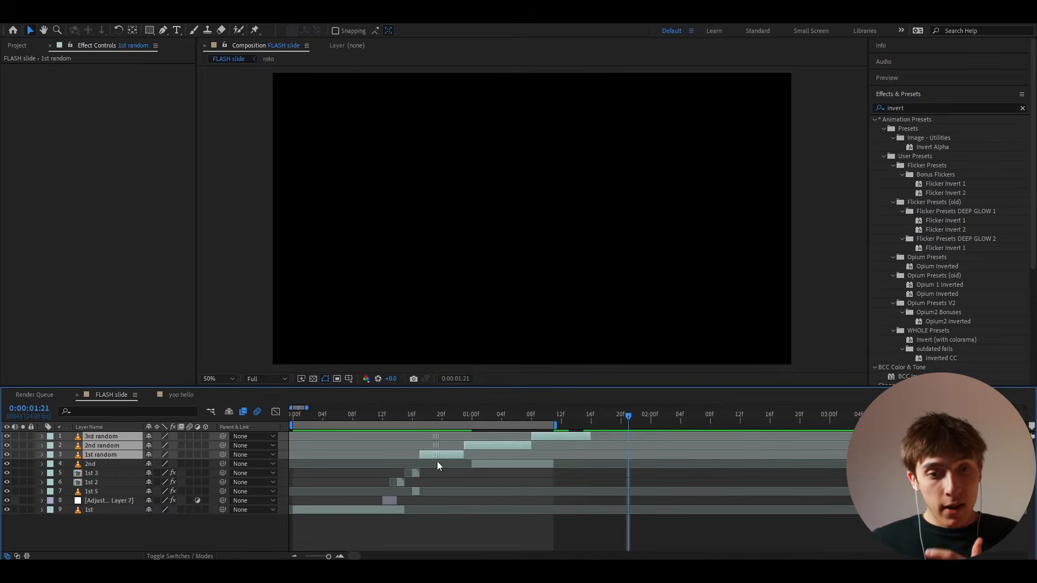
{"action": "key", "text": "minus"}
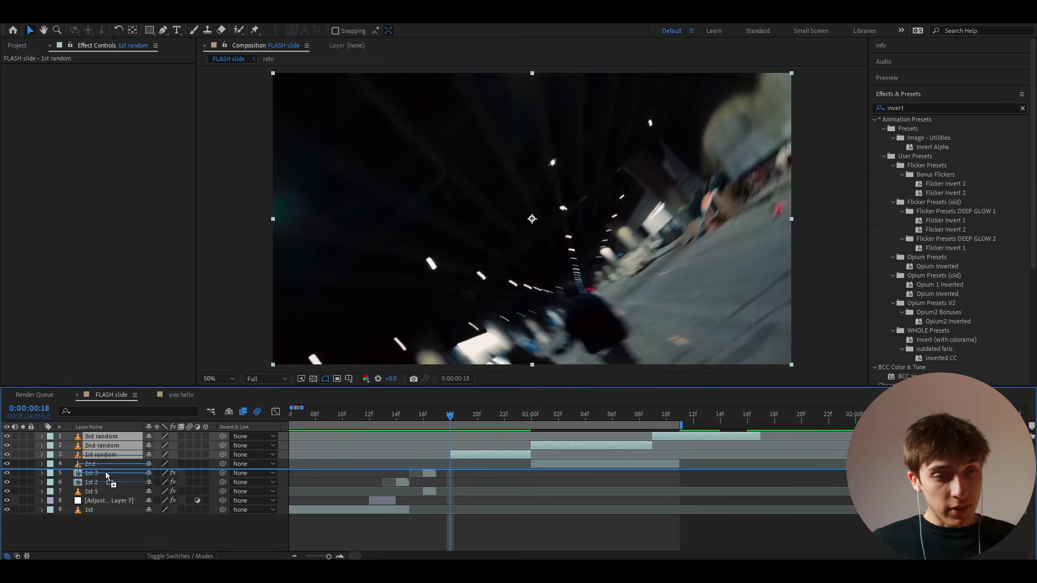
{"action": "left_click_drag", "start_coordinate": [107, 475], "coordinate": [107, 477]}
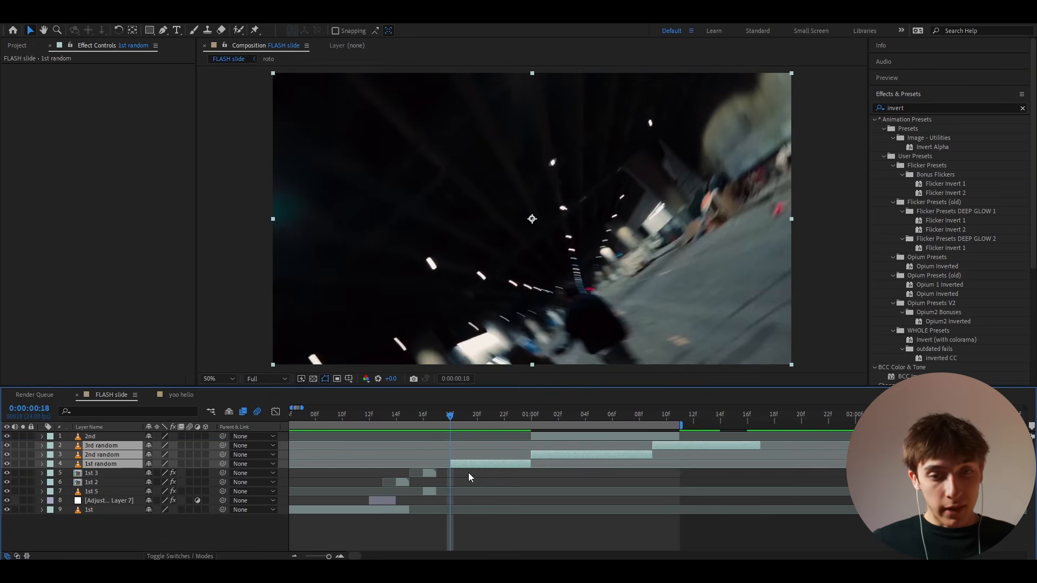
Step: Trim the 1st random clip to the single frame at 0:00:00:18
{"action": "scroll", "coordinate": [447, 420], "scroll_direction": "up", "scroll_amount": 2}
{"action": "left_click_drag", "start_coordinate": [447, 418], "coordinate": [457, 415]}
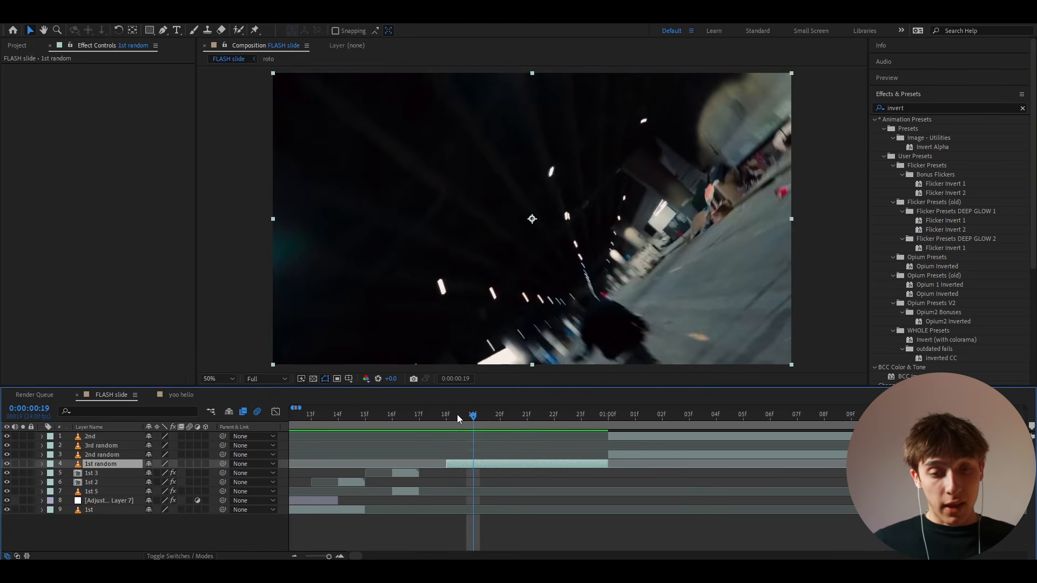
{"action": "key", "text": "ctrl+shift+d"}
{"action": "key", "text": "Delete"}
{"action": "left_click", "coordinate": [456, 416]}
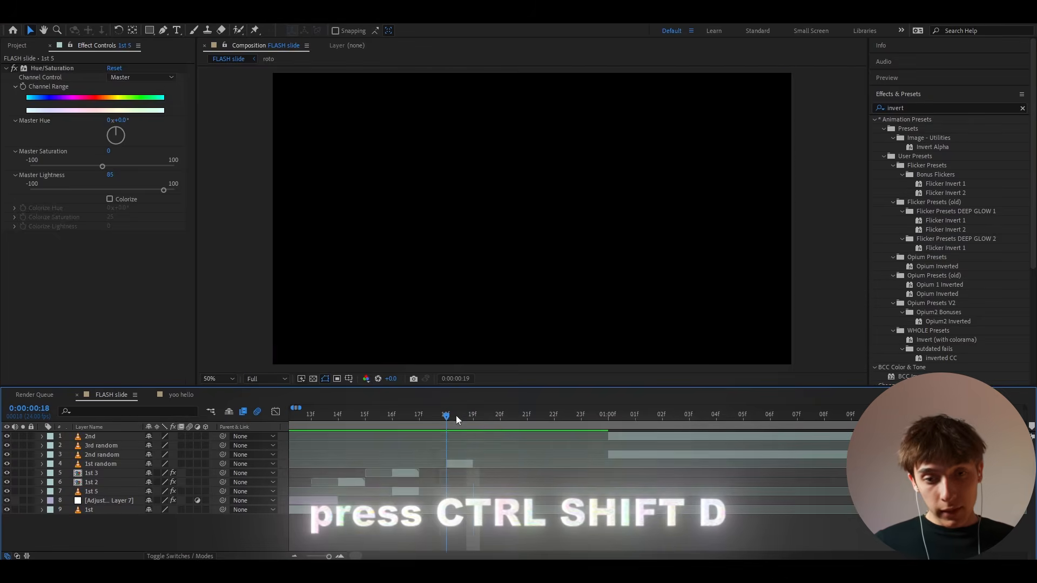
{"action": "left_click", "coordinate": [460, 463]}
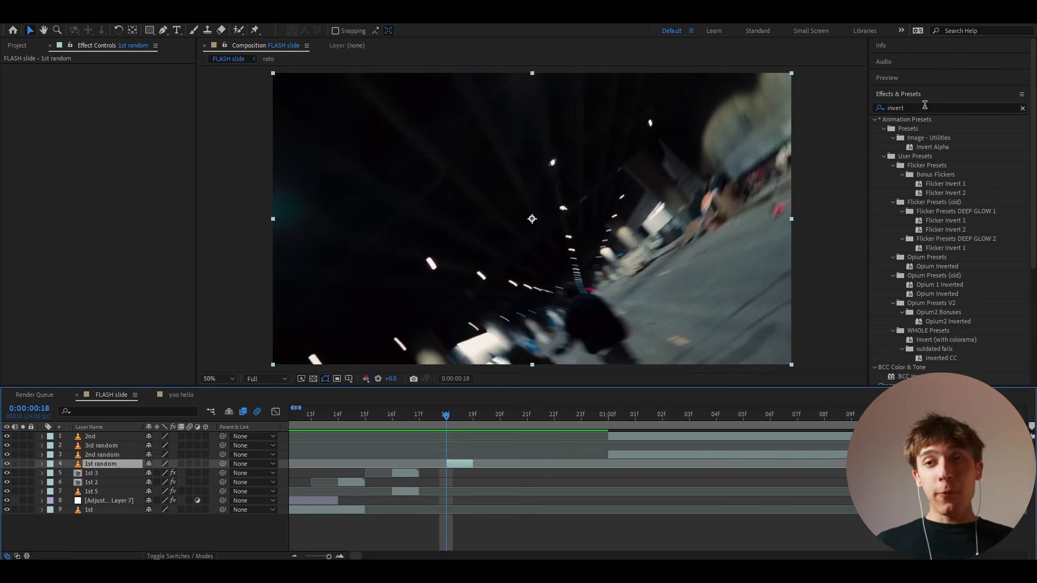
Step: Clear the effects search text and reselect the 1st random clip
{"action": "left_click", "coordinate": [926, 105]}
{"action": "key", "text": "BackSpace"}
{"action": "left_click", "coordinate": [461, 468]}
Step: Move the 2nd random clip to start at 0:00:00:19 and trim it to a single frame
{"action": "scroll", "coordinate": [463, 453], "scroll_direction": "down", "scroll_amount": 1}
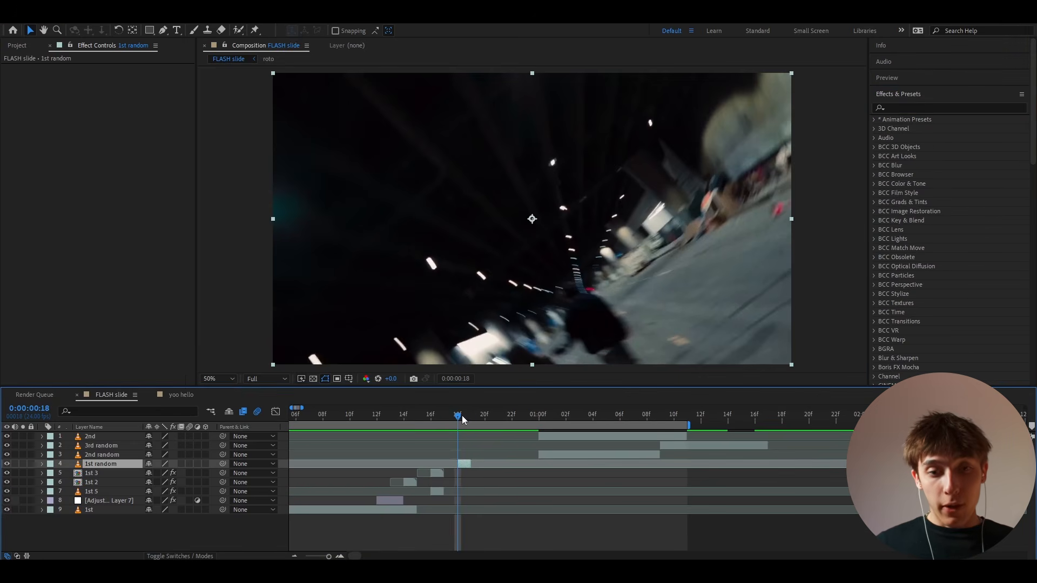
{"action": "left_click", "coordinate": [467, 419]}
{"action": "left_click_drag", "start_coordinate": [549, 457], "coordinate": [474, 461]}
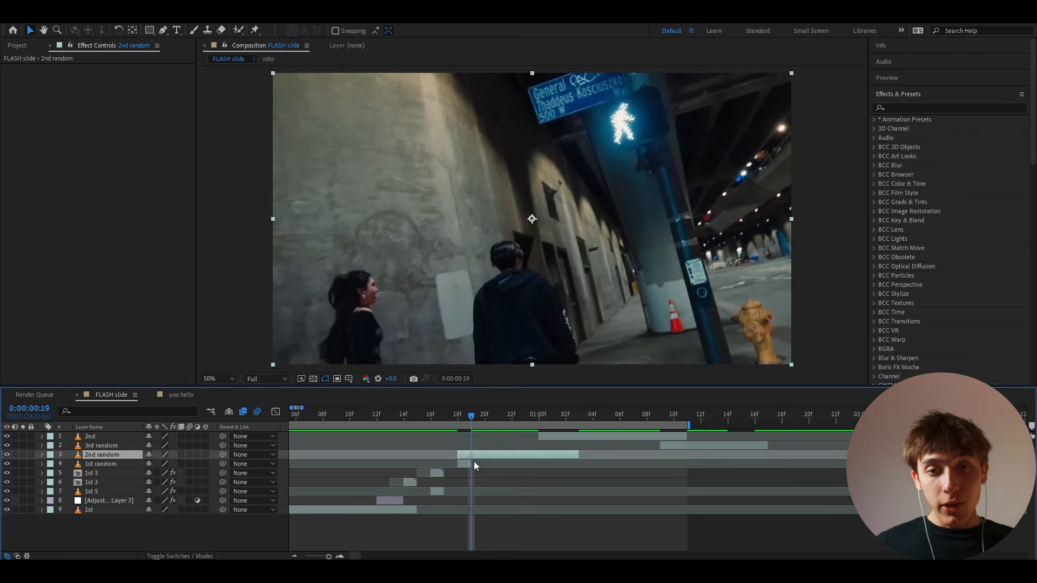
{"action": "left_click", "coordinate": [482, 417]}
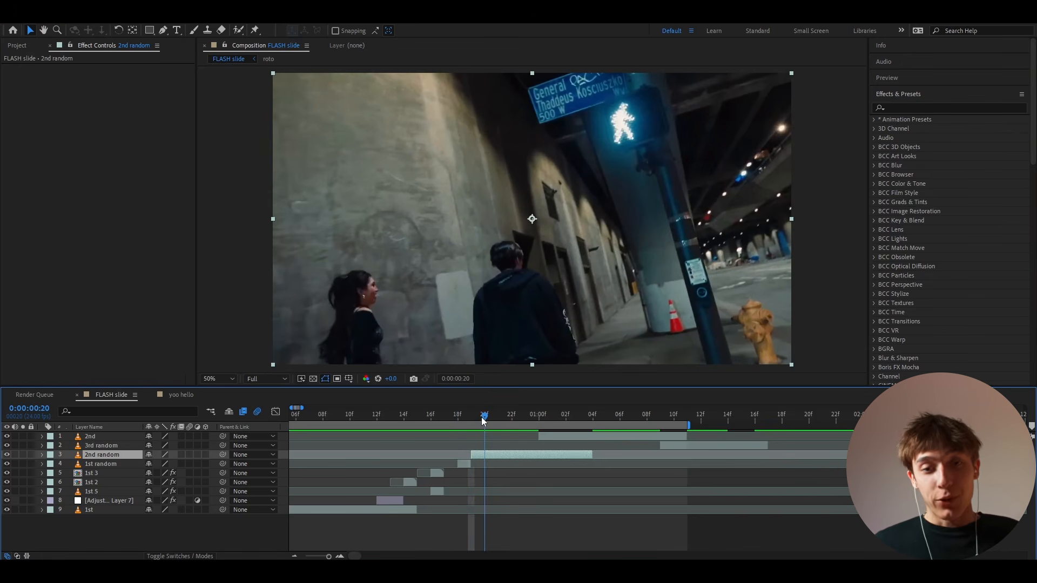
{"action": "key", "text": "ctrl+shift+d"}
{"action": "key", "text": "Delete"}
{"action": "left_click", "coordinate": [472, 416]}
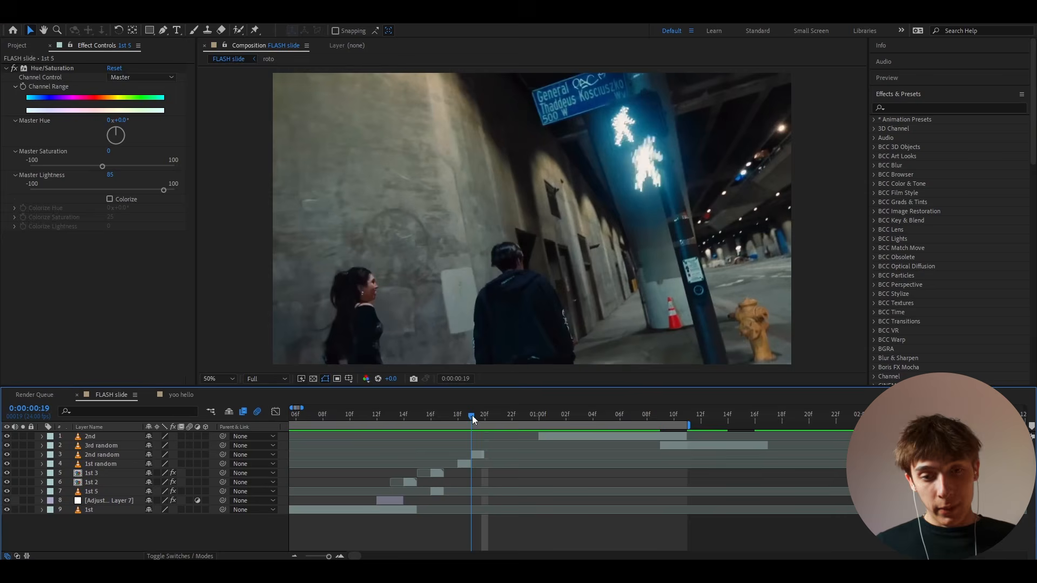
{"action": "key", "text": "ctrl+space"}
{"action": "left_click", "coordinate": [478, 455]}
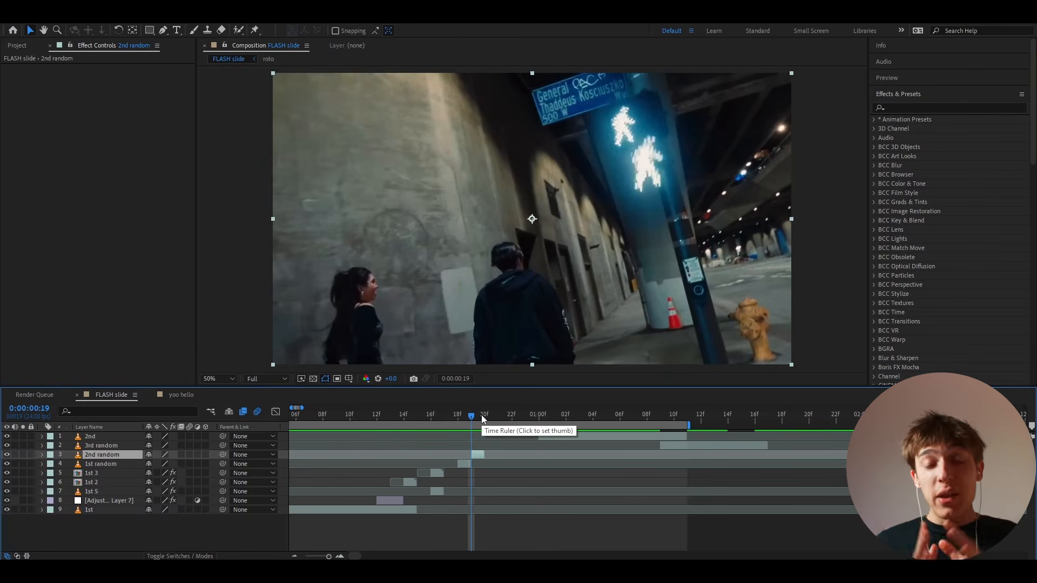
Step: Move the 3rd random clip to start at 0:00:00:20 and trim it to two frames, ending at 0:00:00:22
{"action": "left_click", "coordinate": [484, 417]}
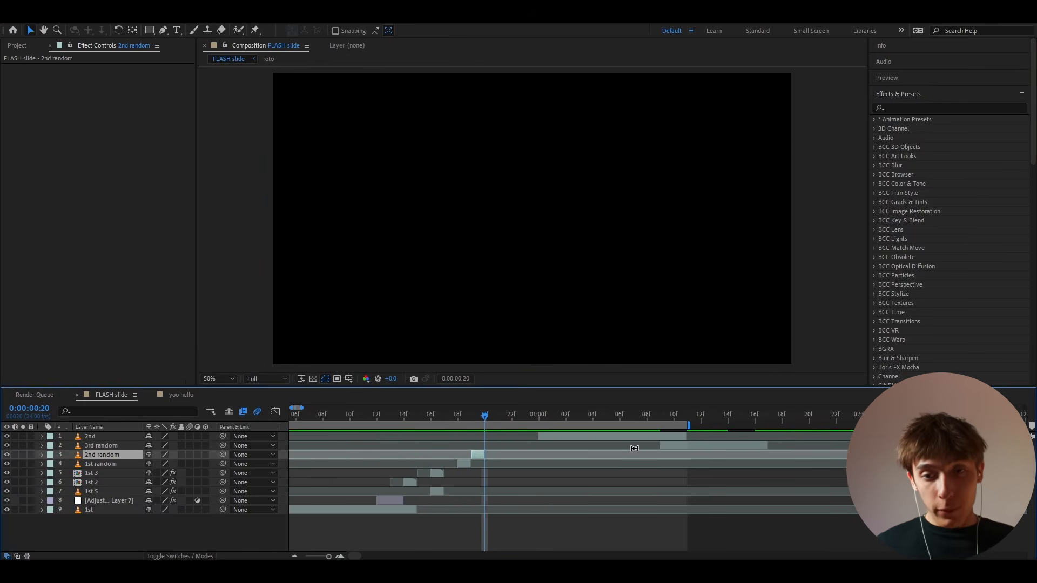
{"action": "left_click_drag", "start_coordinate": [679, 447], "coordinate": [501, 447]}
{"action": "scroll", "coordinate": [493, 446], "scroll_direction": "up", "scroll_amount": 2}
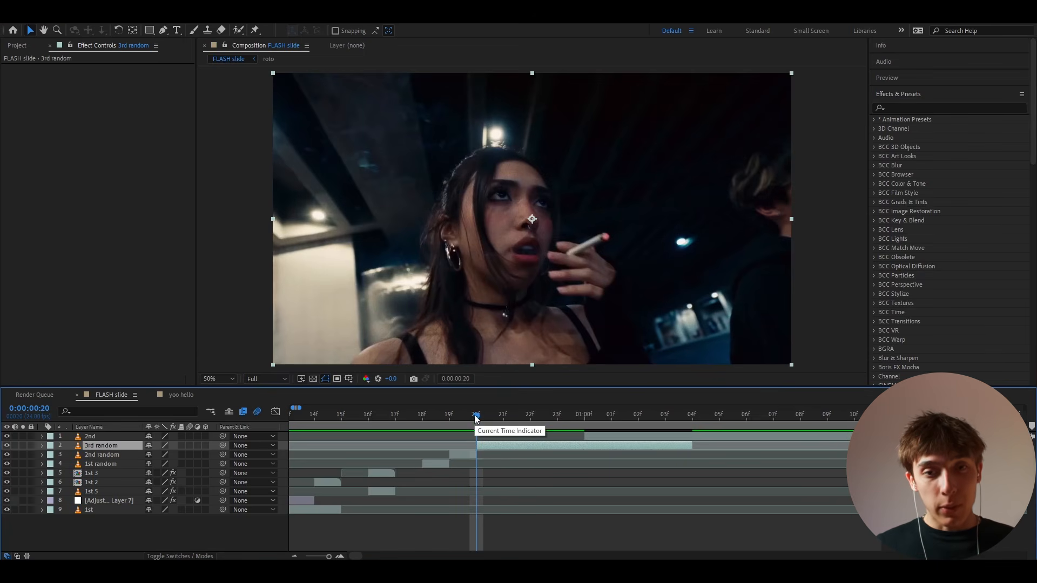
{"action": "left_click_drag", "start_coordinate": [475, 420], "coordinate": [520, 416]}
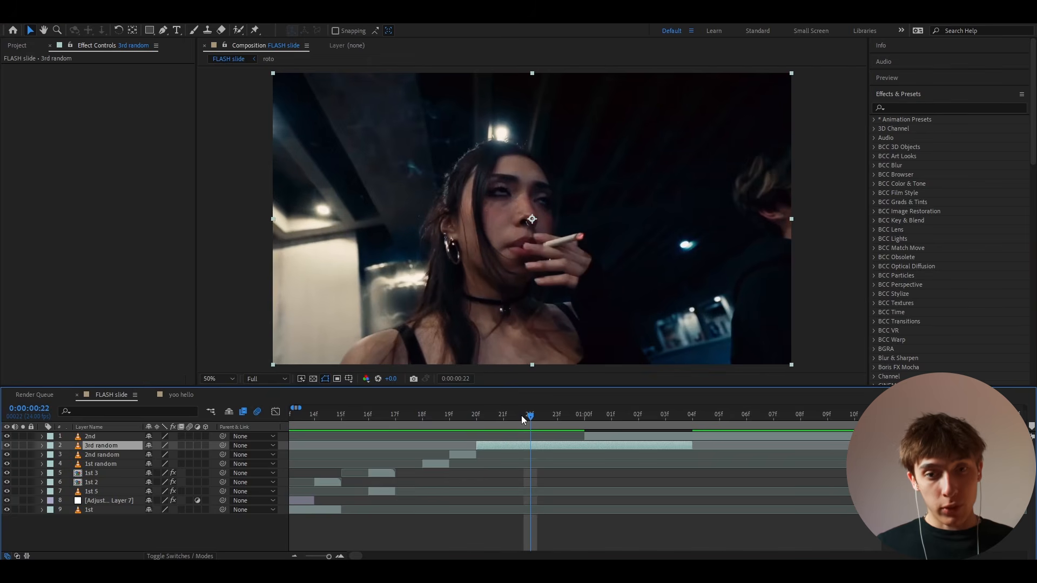
{"action": "key", "text": "alt+]"}
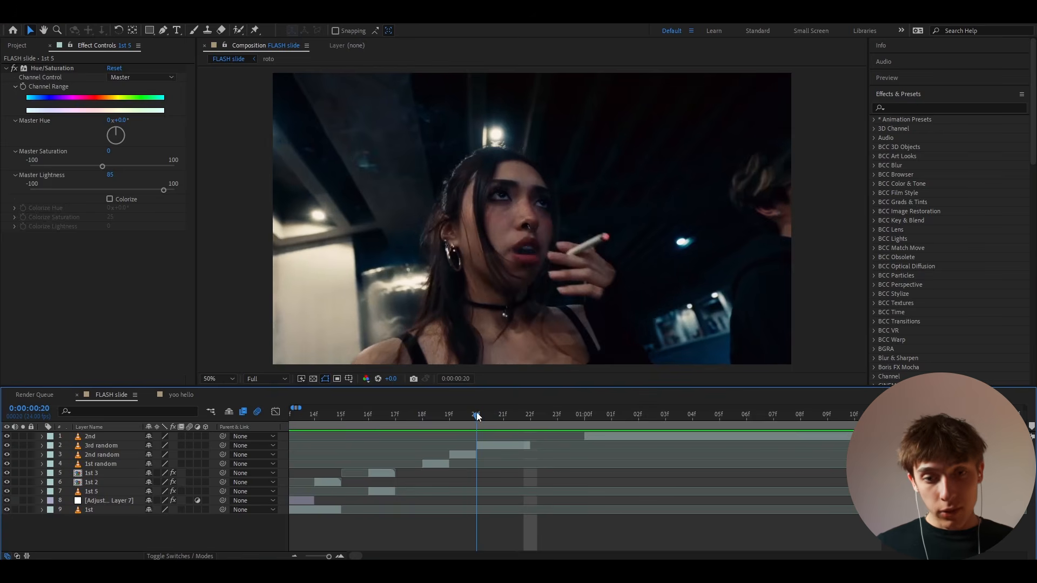
{"action": "left_click_drag", "start_coordinate": [476, 412], "coordinate": [494, 410]}
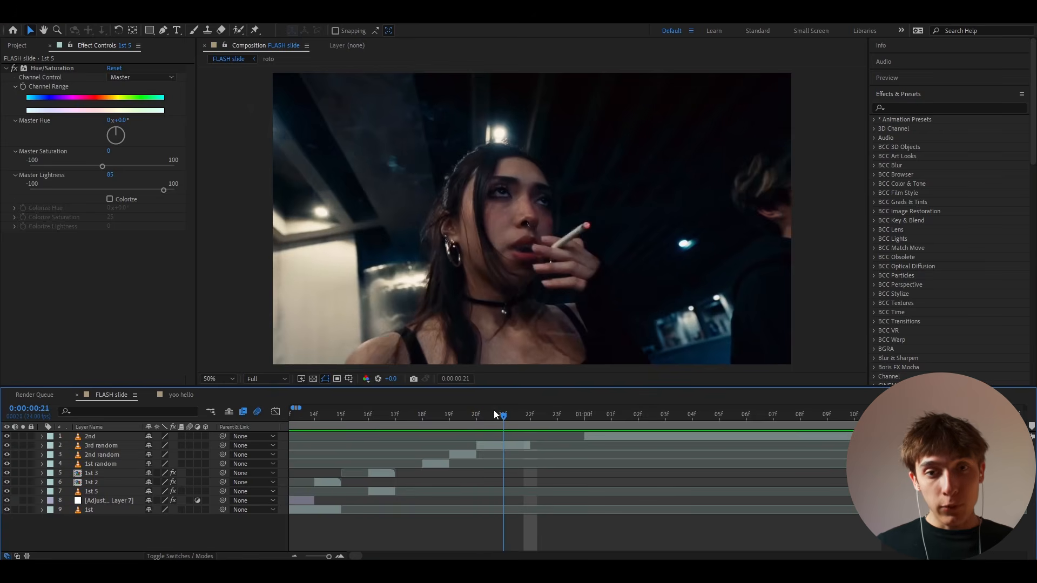
Step: Duplicate the 3rd random clip and place the copy from 0:00:00:22 up to the start of the 2nd clip
{"action": "left_click", "coordinate": [500, 446]}
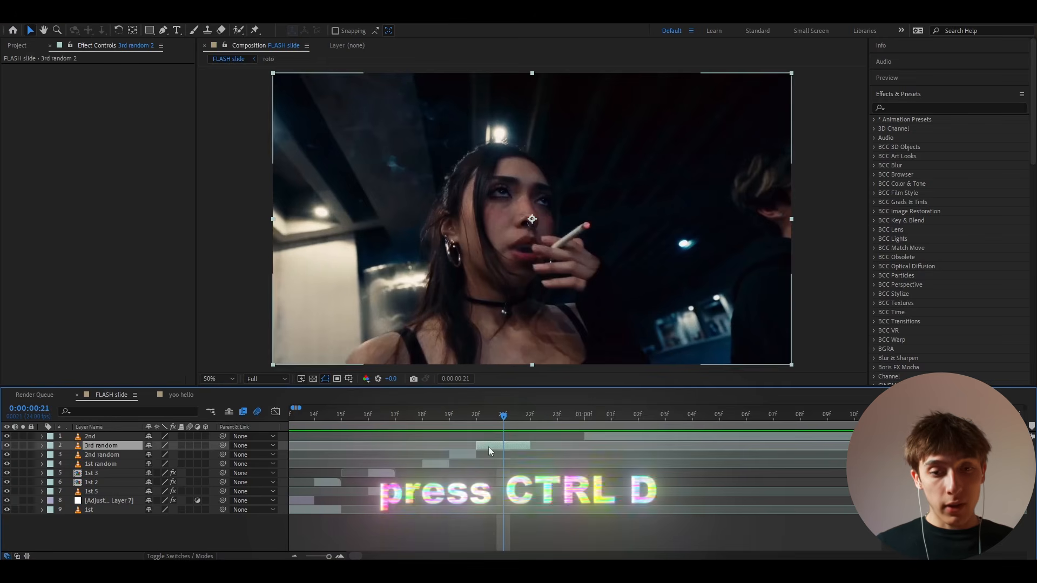
{"action": "key", "text": "ctrl+d"}
{"action": "left_click_drag", "start_coordinate": [490, 448], "coordinate": [365, 432]}
Step: Preview and scrub through the transition from the 1st clip to the 2nd clip to check the frame sequence
{"action": "scroll", "coordinate": [476, 420], "scroll_direction": "down", "scroll_amount": 3}
{"action": "key", "text": "space"}
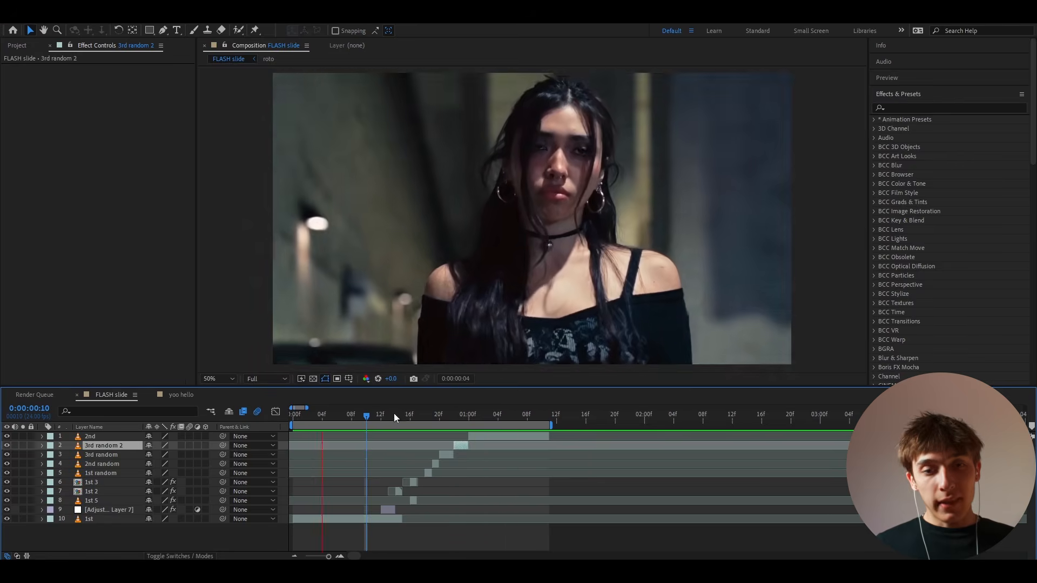
{"action": "left_click", "coordinate": [382, 423]}
{"action": "left_click_drag", "start_coordinate": [382, 422], "coordinate": [479, 414]}
{"action": "scroll", "coordinate": [436, 422], "scroll_direction": "up", "scroll_amount": 4}
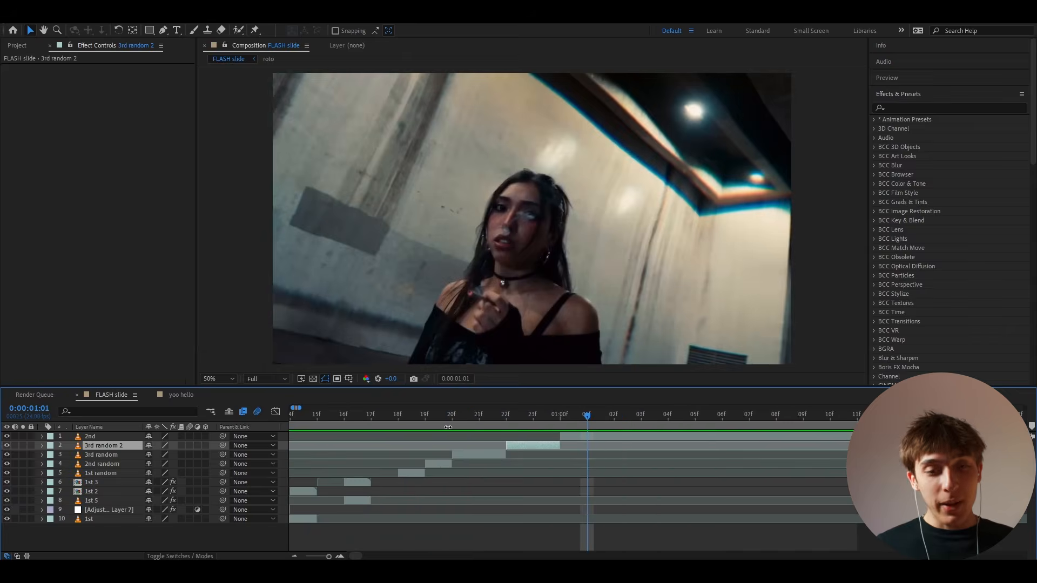
{"action": "left_click", "coordinate": [423, 421]}
{"action": "scroll", "coordinate": [425, 423], "scroll_direction": "down", "scroll_amount": 4}
{"action": "scroll", "coordinate": [441, 435], "scroll_direction": "up", "scroll_amount": 4}
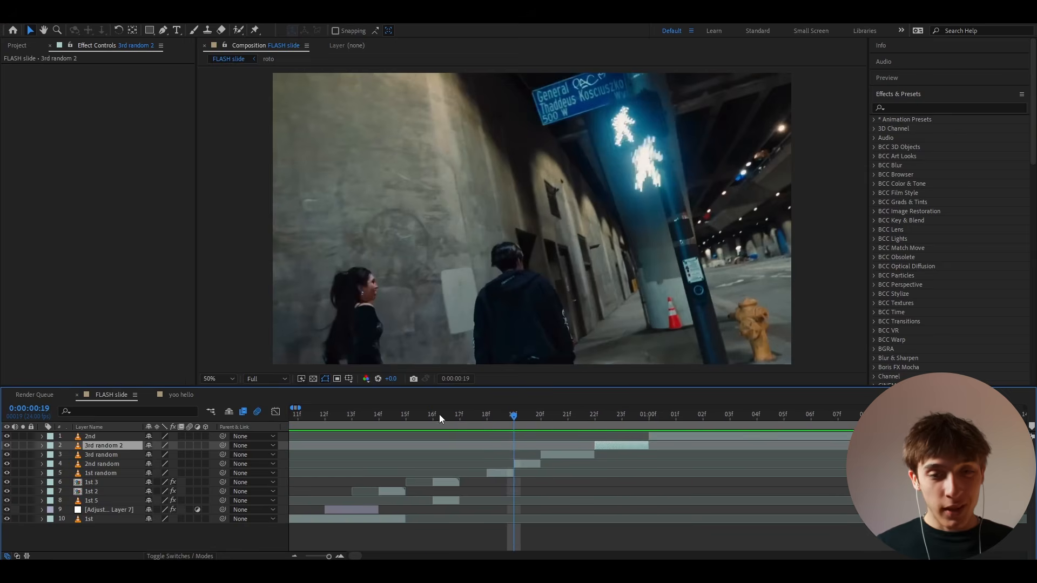
Step: Add an adjustment layer above the 3rd random clip, trimmed to one frame from 0:00:00:21 to 0:00:00:22
{"action": "left_click", "coordinate": [567, 416]}
{"action": "left_click", "coordinate": [570, 457]}
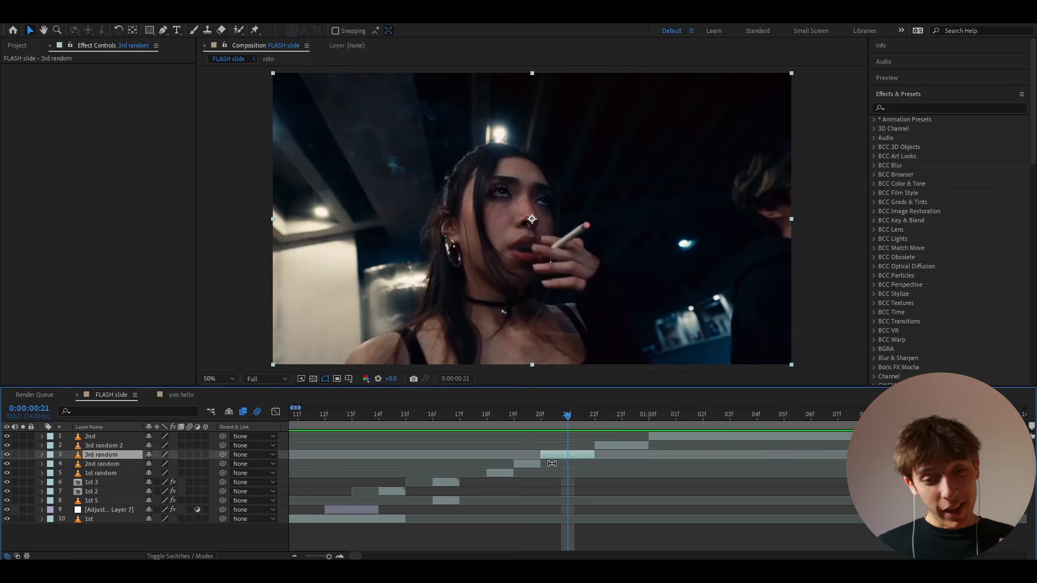
{"action": "key", "text": "ctrl+alt+y"}
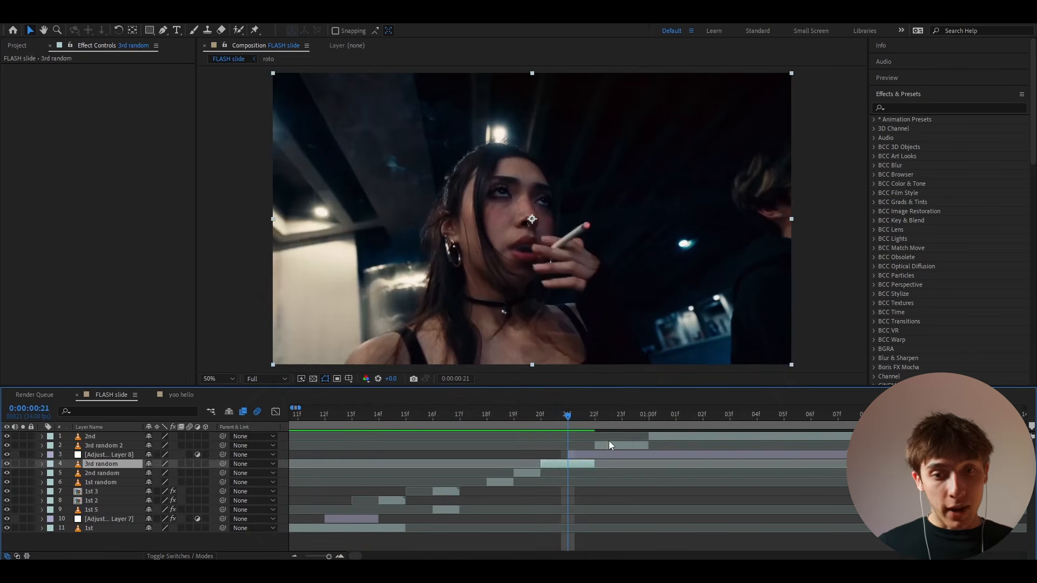
{"action": "left_click", "coordinate": [586, 416]}
{"action": "key", "text": "ctrl+shift+d"}
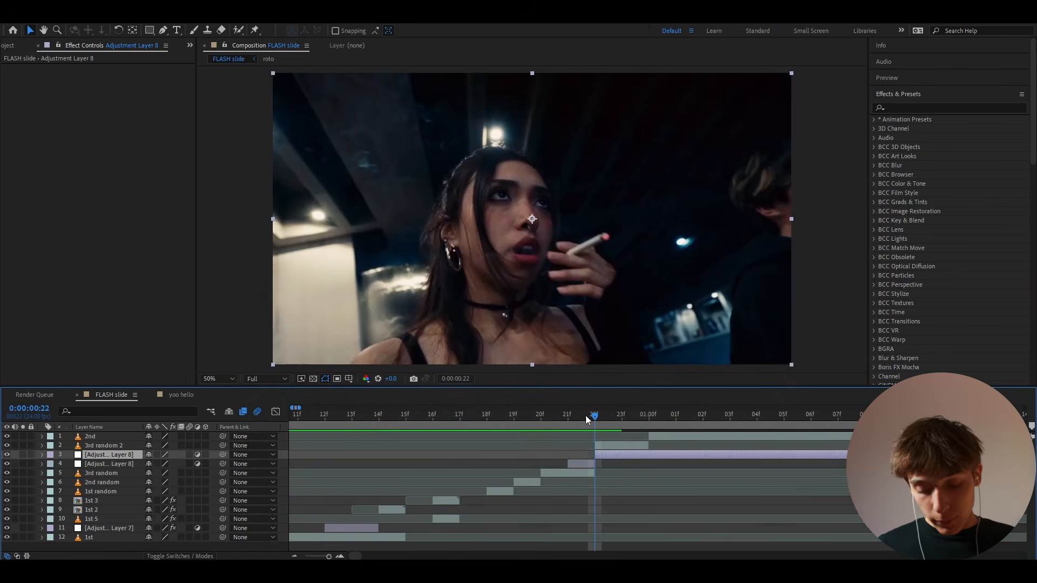
{"action": "key", "text": "Delete"}
Step: Apply the Offset effect to the one-frame adjustment layer and set the horizontal Shift Center To value to 1100
{"action": "left_click", "coordinate": [575, 417]}
{"action": "left_click", "coordinate": [573, 452]}
{"action": "left_click", "coordinate": [919, 107]}
{"action": "type", "text": "offset"}
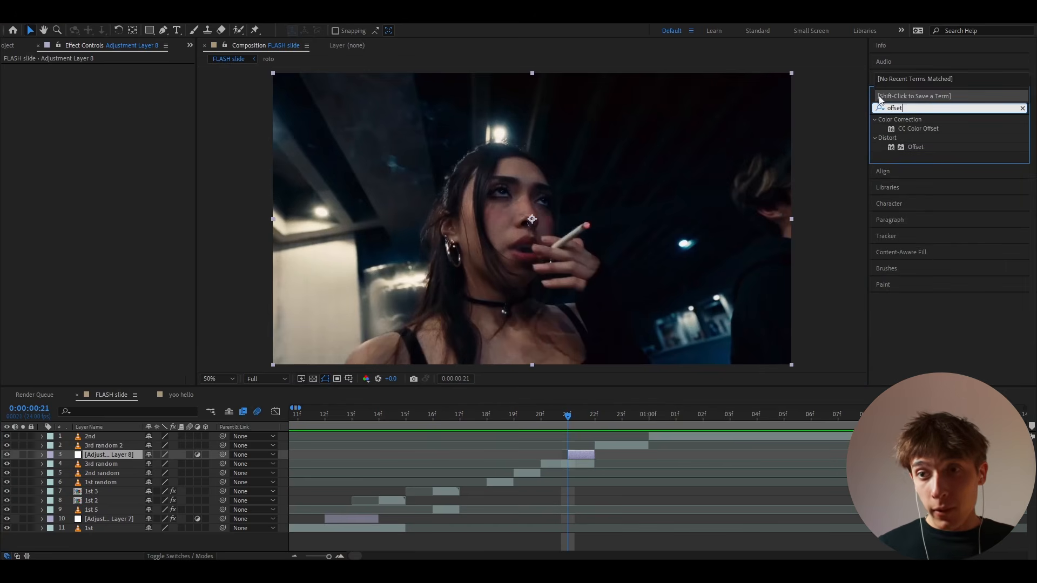
{"action": "double_click", "coordinate": [915, 147]}
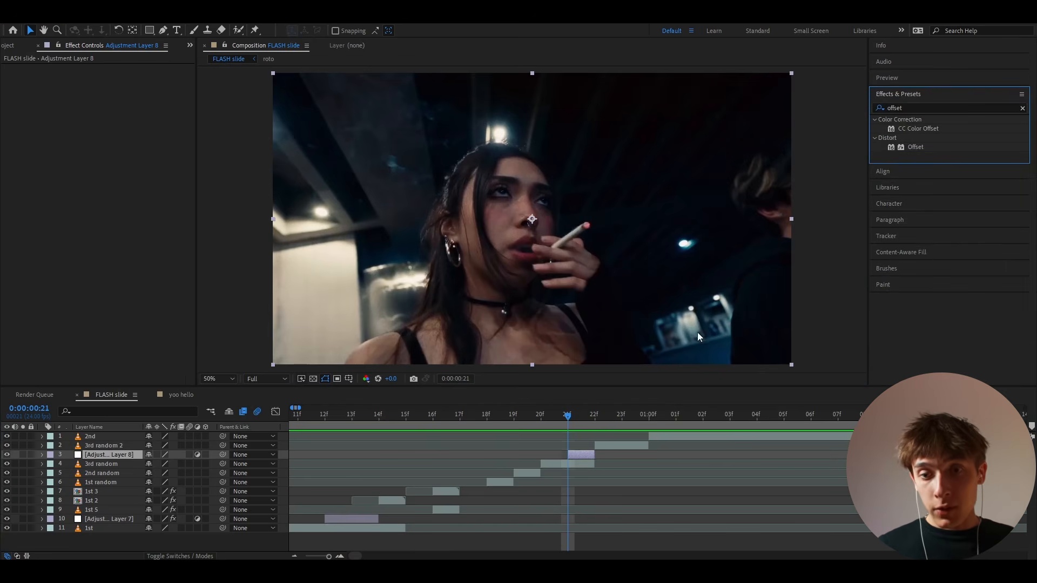
{"action": "left_click", "coordinate": [130, 78]}
{"action": "type", "text": "11"}
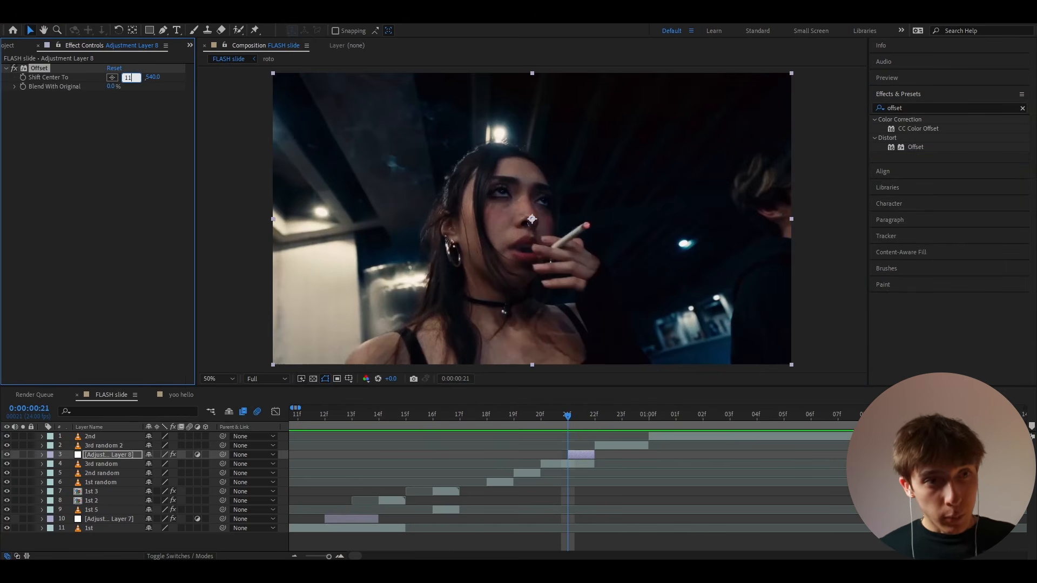
{"action": "type", "text": "00"}
{"action": "key", "text": "Return"}
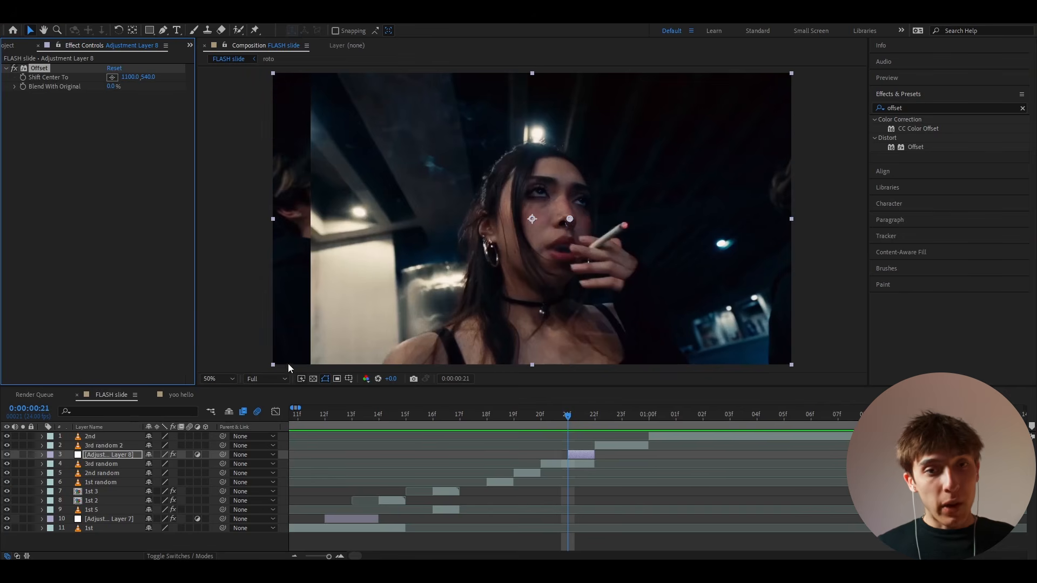
Step: Add Directional Blur to the same adjustment layer with a direction of 90° and a blur length of 36
{"action": "key", "text": "ctrl+space"}
{"action": "type", "text": "direct"}
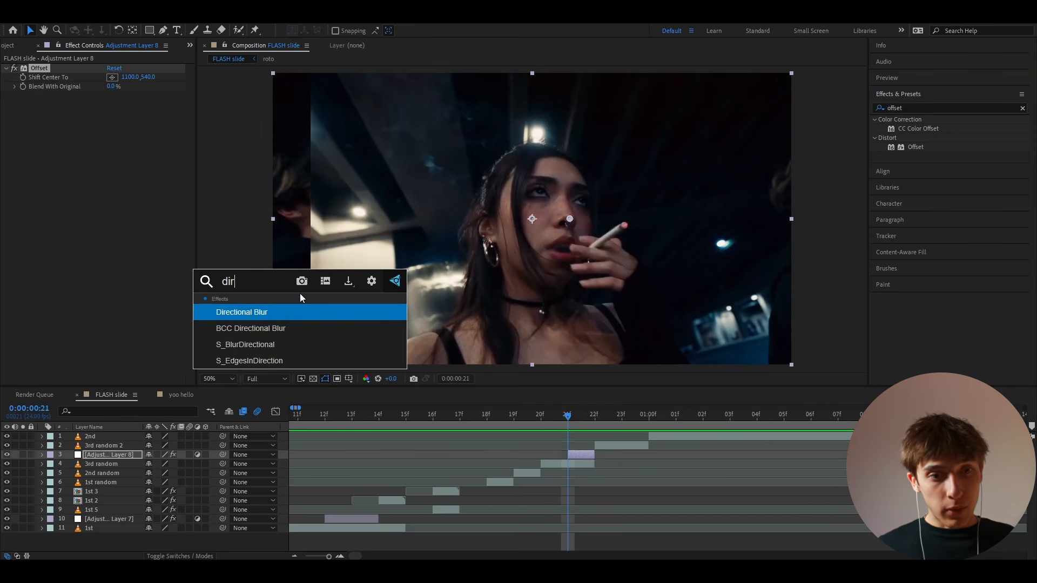
{"action": "left_click", "coordinate": [277, 310]}
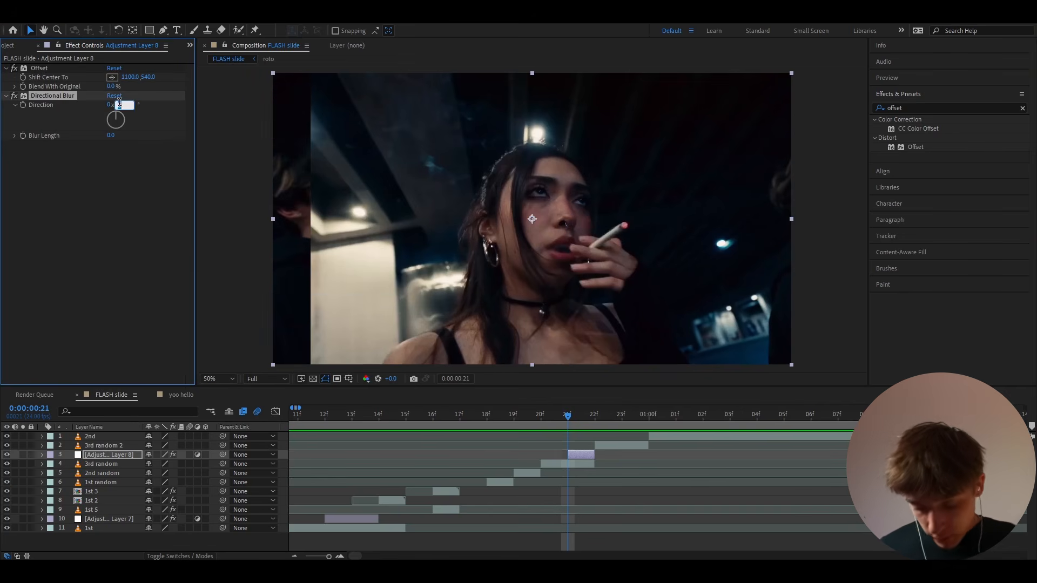
{"action": "left_click", "coordinate": [111, 135]}
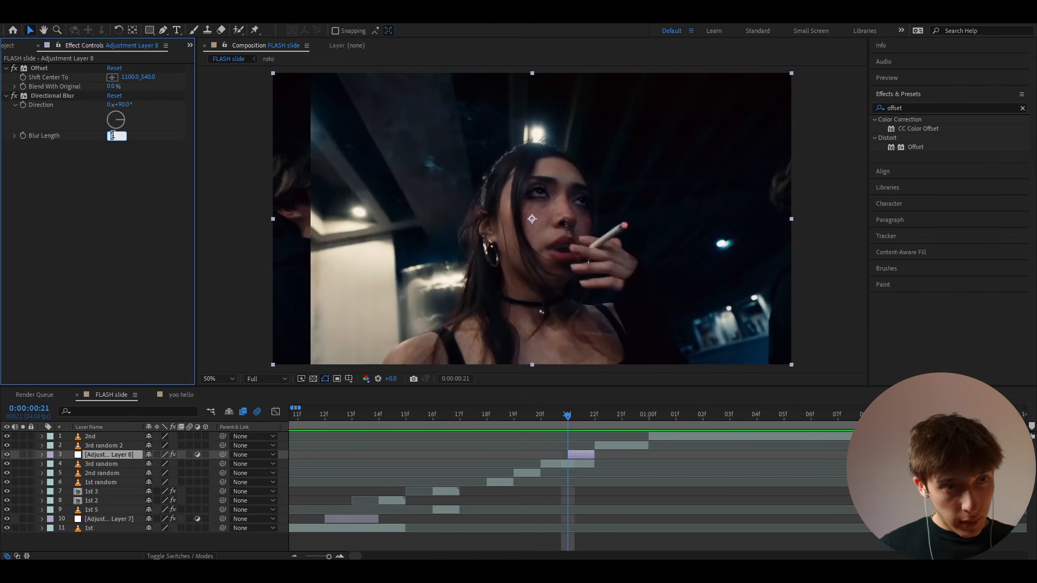
{"action": "type", "text": "36"}
{"action": "key", "text": "Return"}
Step: Duplicate the offset adjustment layer above the second copy of the 3rd random clip, spanning 0:00:00:22 to 0:00:01:00
{"action": "left_click_drag", "start_coordinate": [567, 415], "coordinate": [594, 417]}
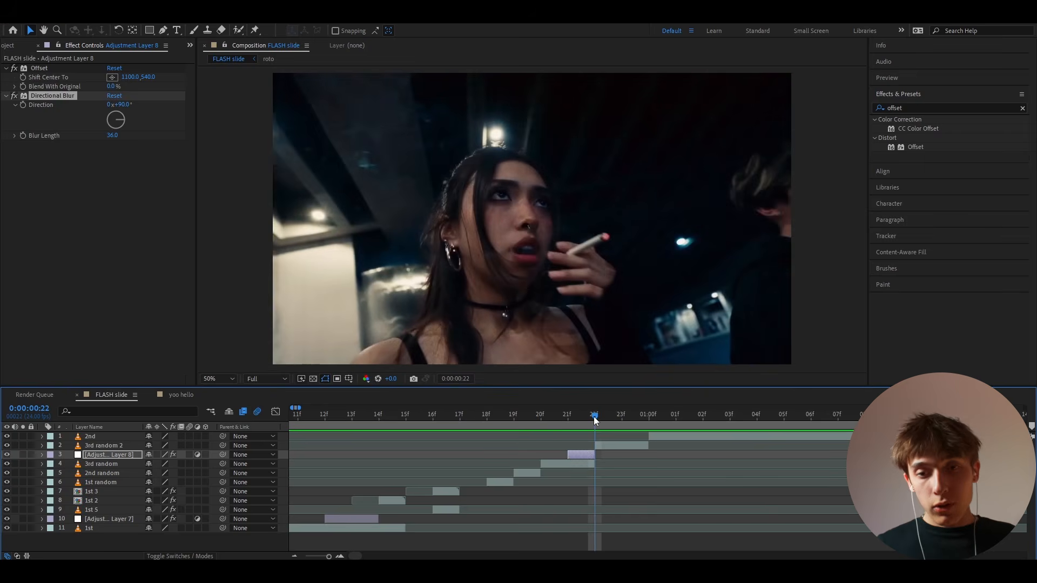
{"action": "left_click", "coordinate": [606, 448]}
{"action": "left_click", "coordinate": [584, 457]}
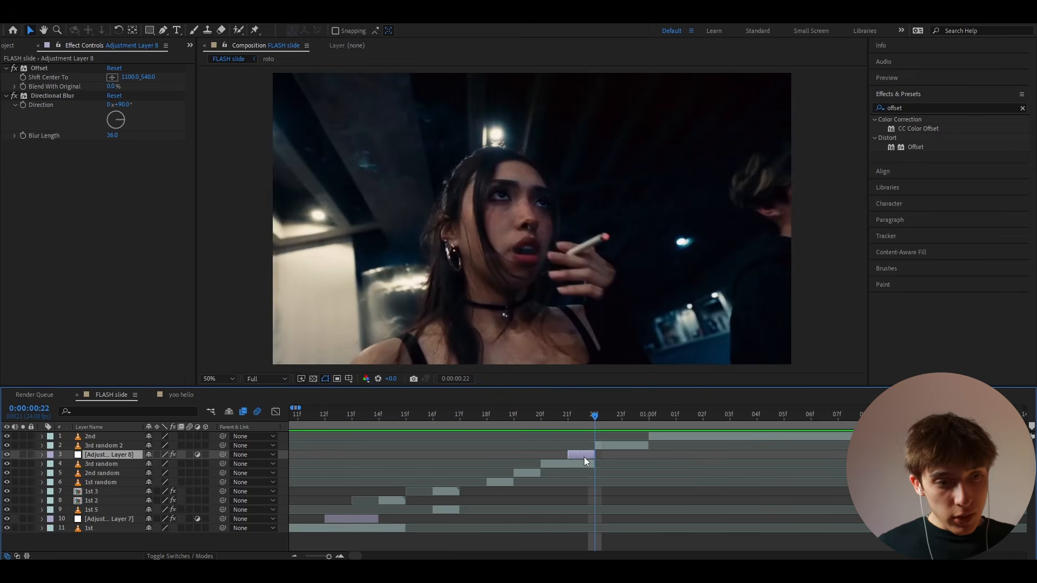
{"action": "key", "text": "ctrl+d"}
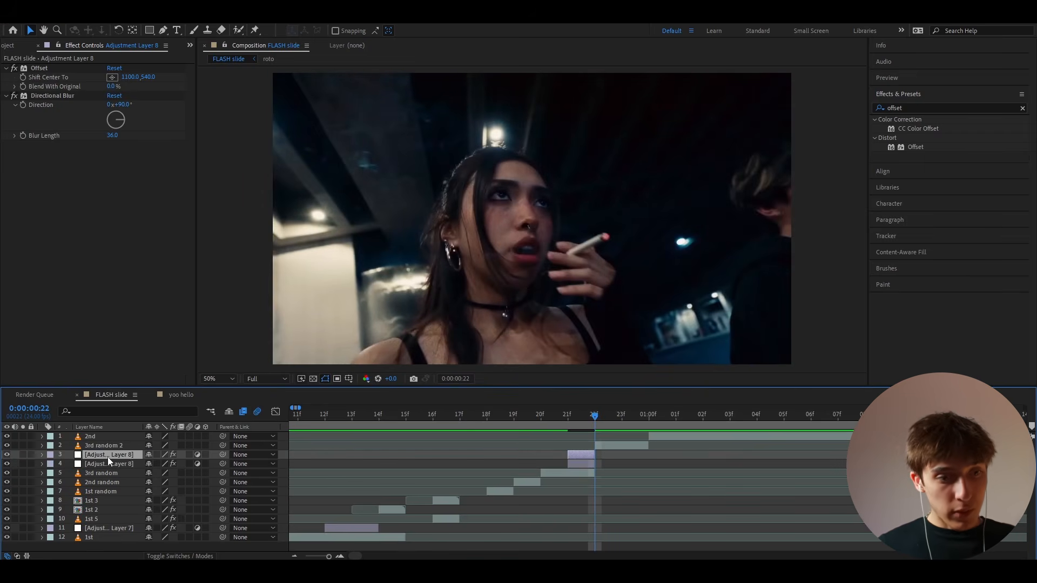
{"action": "left_click_drag", "start_coordinate": [108, 457], "coordinate": [244, 450]}
{"action": "left_click_drag", "start_coordinate": [573, 446], "coordinate": [654, 445]}
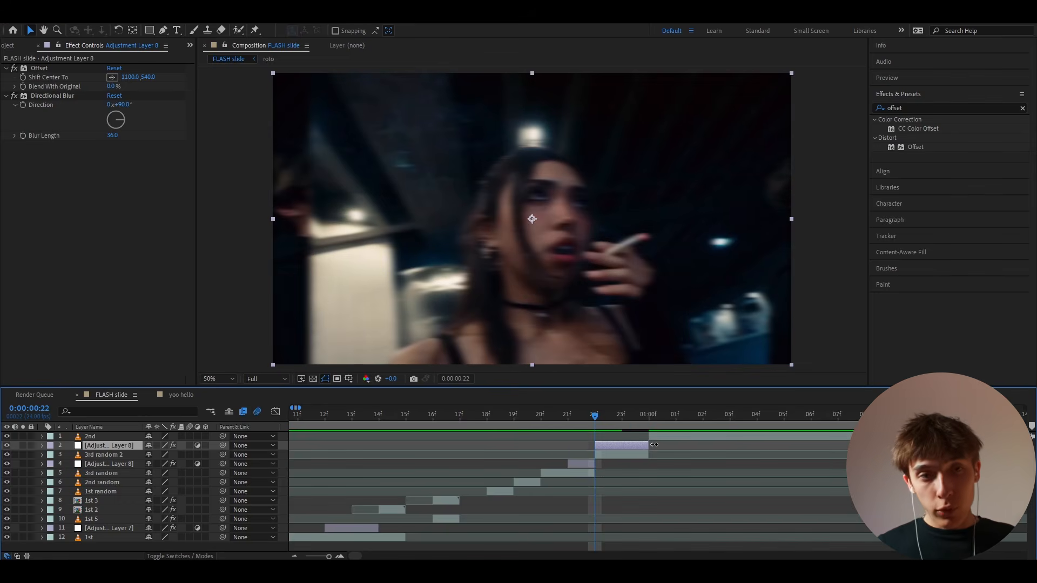
Step: Set the duplicate's horizontal Shift Center To value to 730 and keyframe it at 0:00:00:22
{"action": "left_click_drag", "start_coordinate": [128, 79], "coordinate": [129, 80]}
{"action": "left_click", "coordinate": [129, 78]}
{"action": "type", "text": "730"}
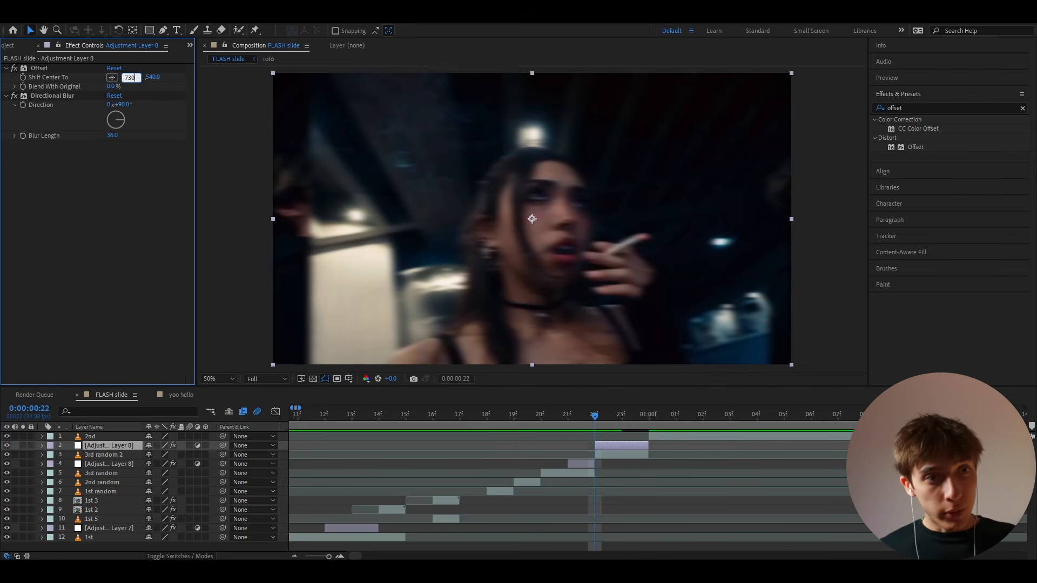
{"action": "left_click", "coordinate": [59, 78]}
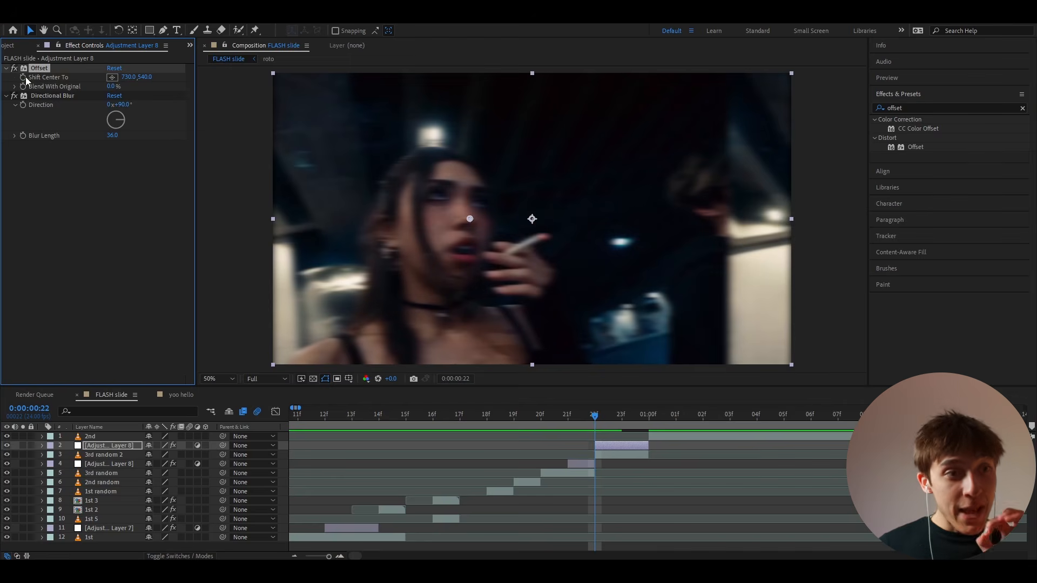
Step: Set the duplicate's Directional Blur to a direction of -90° and a blur length of about 44.9
{"action": "left_click", "coordinate": [124, 105]}
{"action": "type", "text": "-90"}
{"action": "key", "text": "Return"}
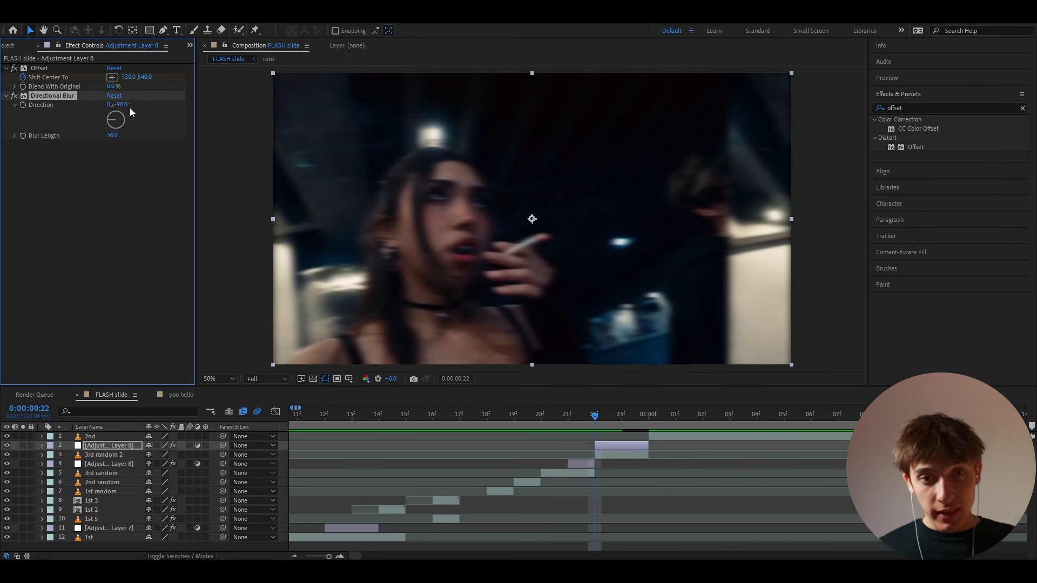
{"action": "left_click_drag", "start_coordinate": [115, 134], "coordinate": [155, 130]}
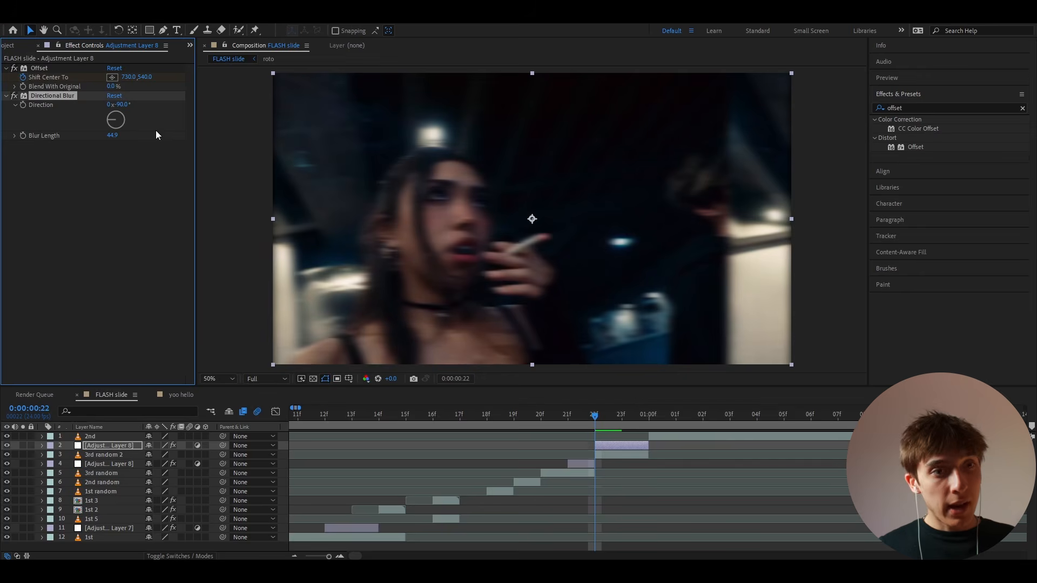
Step: Keyframe the duplicate's horizontal Shift Center To value at 508 on frame 0:00:00:23
{"action": "left_click", "coordinate": [627, 413]}
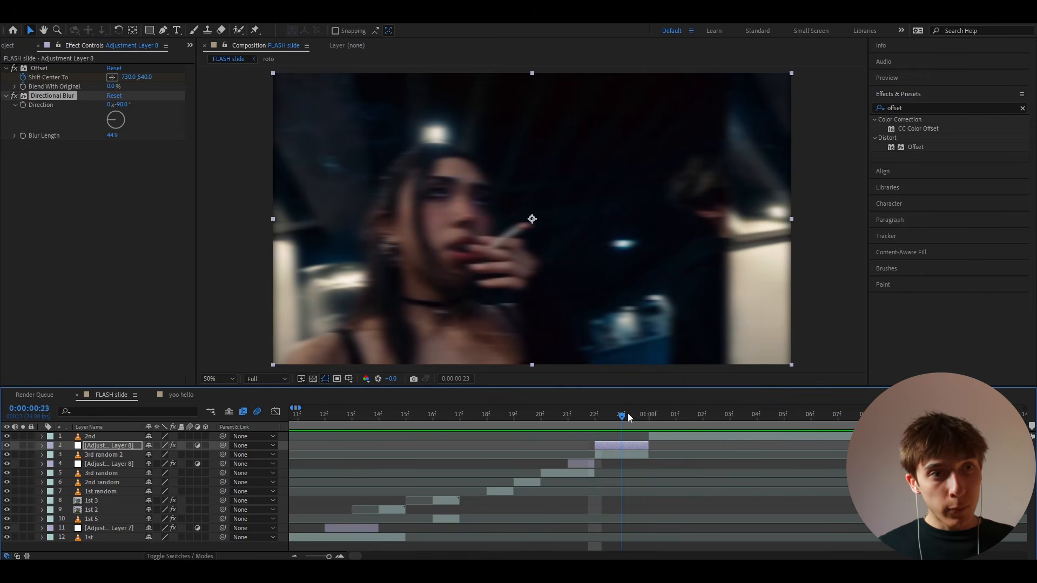
{"action": "left_click", "coordinate": [129, 77]}
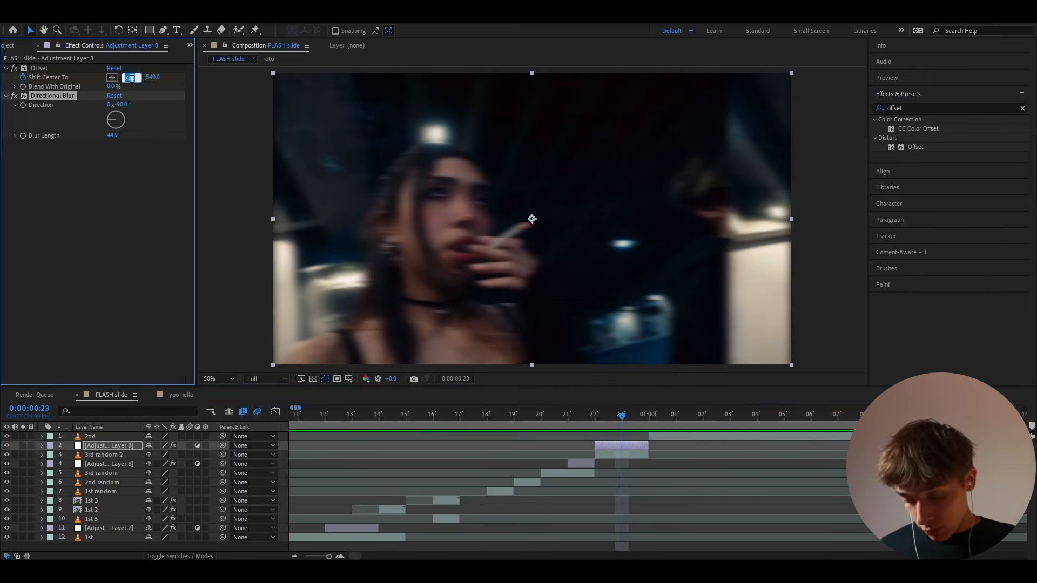
{"action": "type", "text": "508"}
{"action": "key", "text": "Return"}
Step: Add a new adjustment layer directly below the 2nd clip, trimmed to one frame from 0:00:00:22 to 0:00:00:23
{"action": "left_click", "coordinate": [503, 419]}
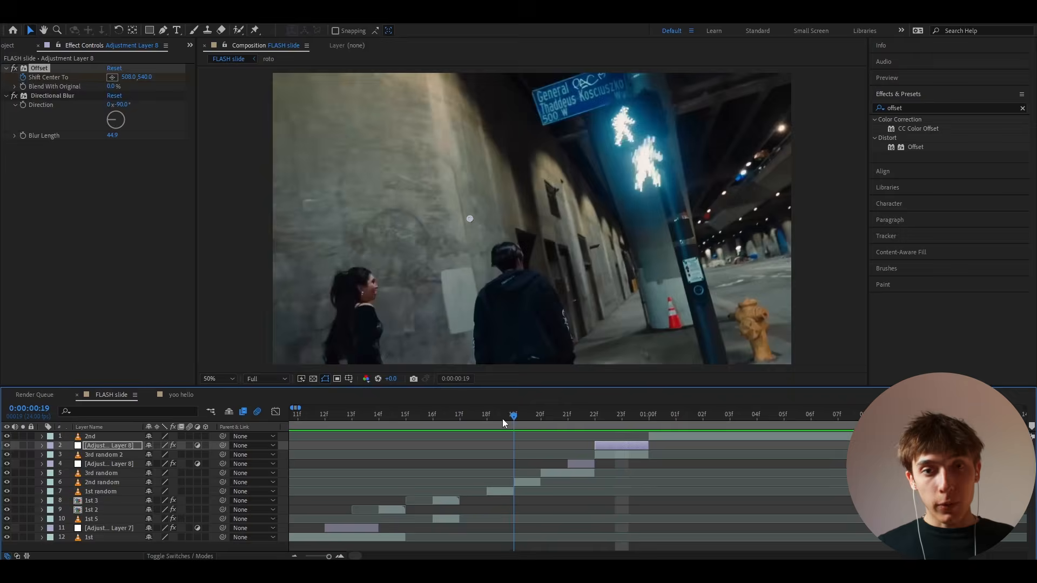
{"action": "left_click_drag", "start_coordinate": [502, 419], "coordinate": [590, 415]}
{"action": "scroll", "coordinate": [589, 436], "scroll_direction": "down", "scroll_amount": 1}
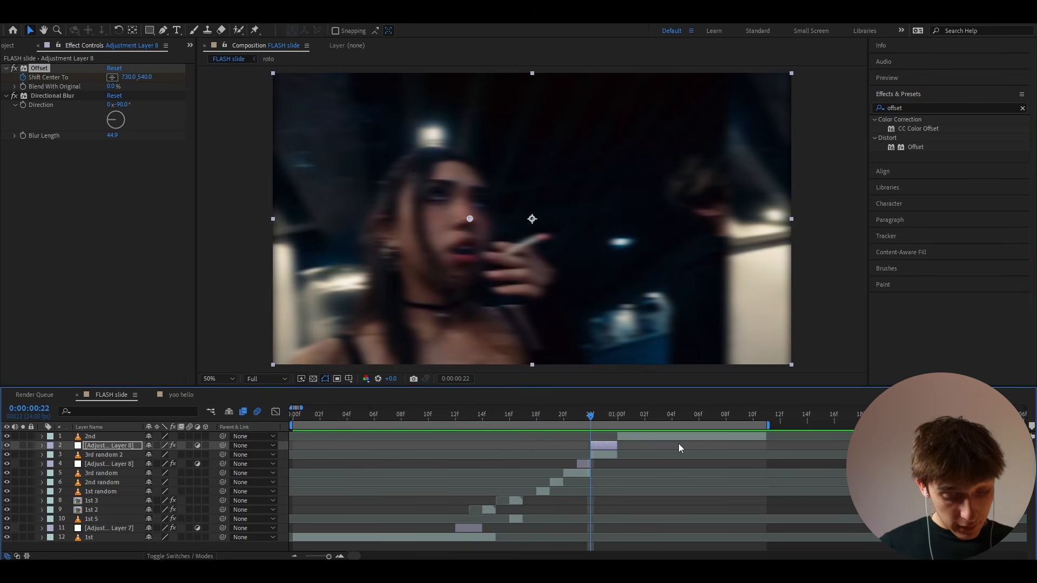
{"action": "key", "text": "ctrl+alt+y"}
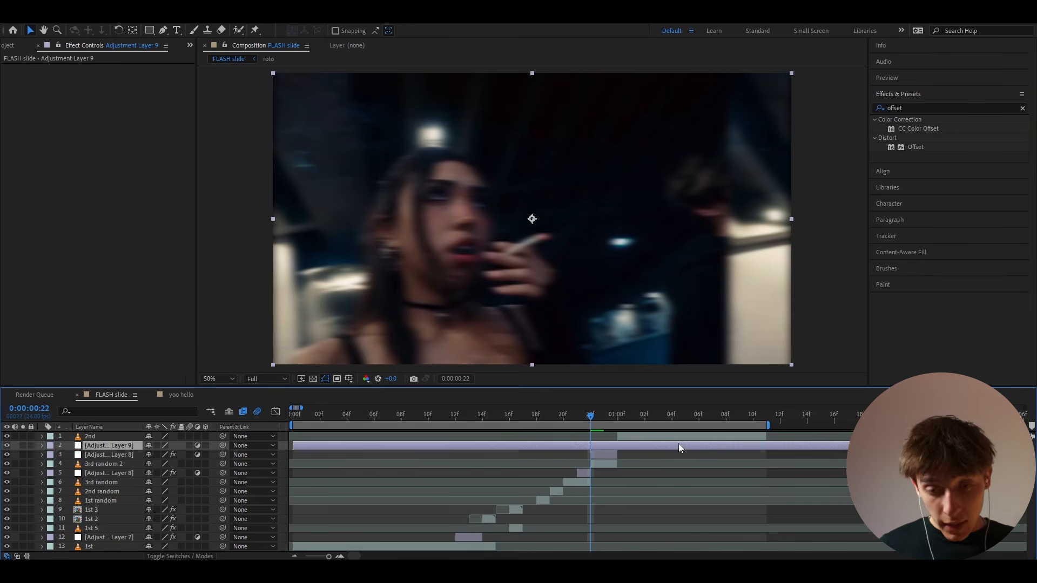
{"action": "key", "text": "equal"}
{"action": "mouse_move", "coordinate": [577, 416]}
{"action": "left_mouse_down"}
{"action": "mouse_move", "coordinate": [593, 413]}
{"action": "mouse_move", "coordinate": [574, 415]}
{"action": "left_mouse_up"}
{"action": "key", "text": "ctrl+shift+d"}
{"action": "key", "text": "Delete"}
Step: Apply the Color Correction Exposure effect to the new adjustment layer with an exposure of 4 and gamma correction of 1.34
{"action": "left_click", "coordinate": [584, 445]}
{"action": "left_click_drag", "start_coordinate": [916, 108], "coordinate": [867, 112]}
{"action": "type", "text": "exposure"}
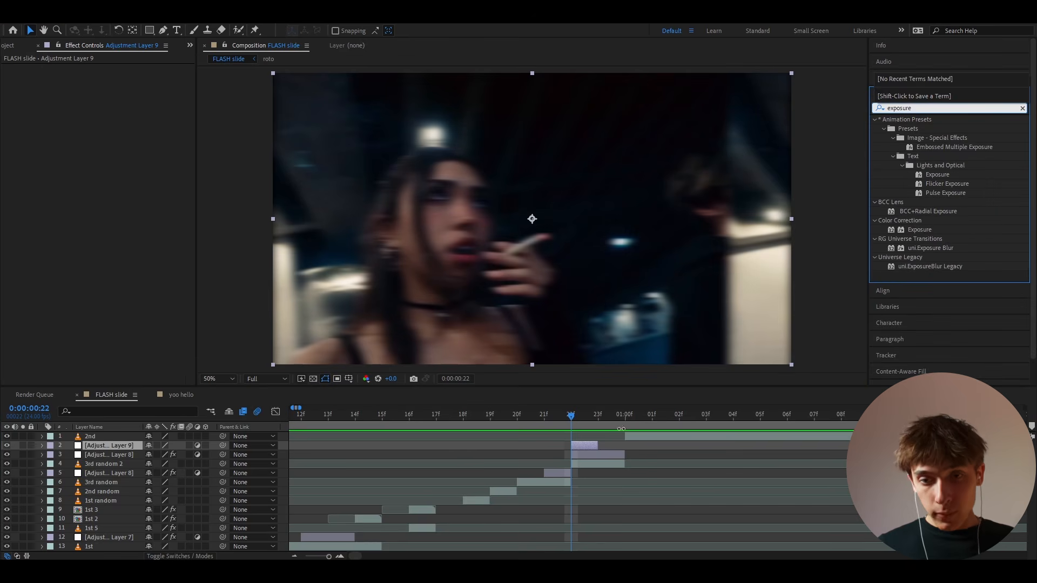
{"action": "left_click_drag", "start_coordinate": [920, 230], "coordinate": [110, 89]}
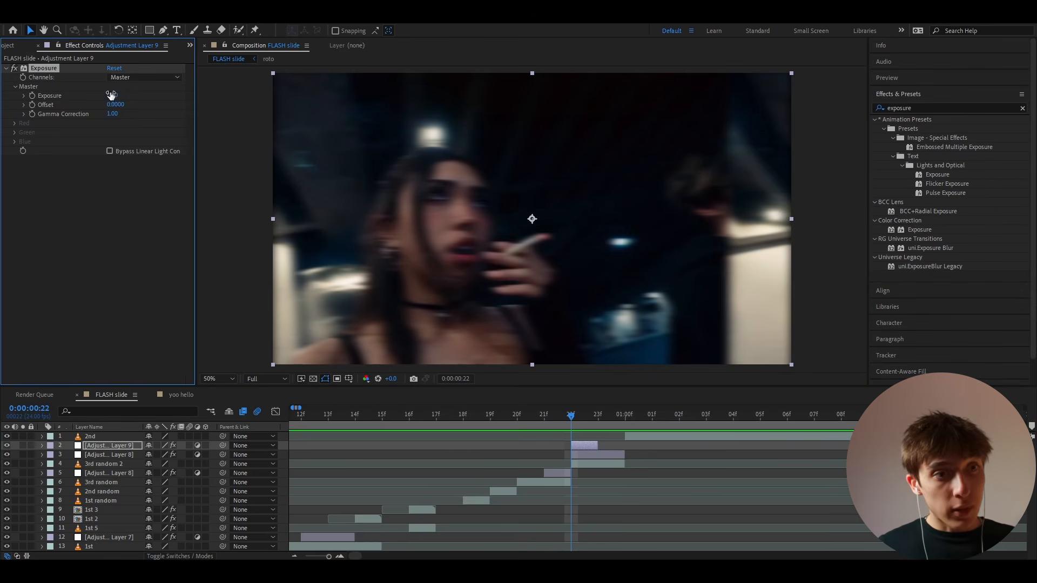
{"action": "left_click", "coordinate": [115, 96]}
{"action": "type", "text": "4"}
{"action": "key", "text": "Return"}
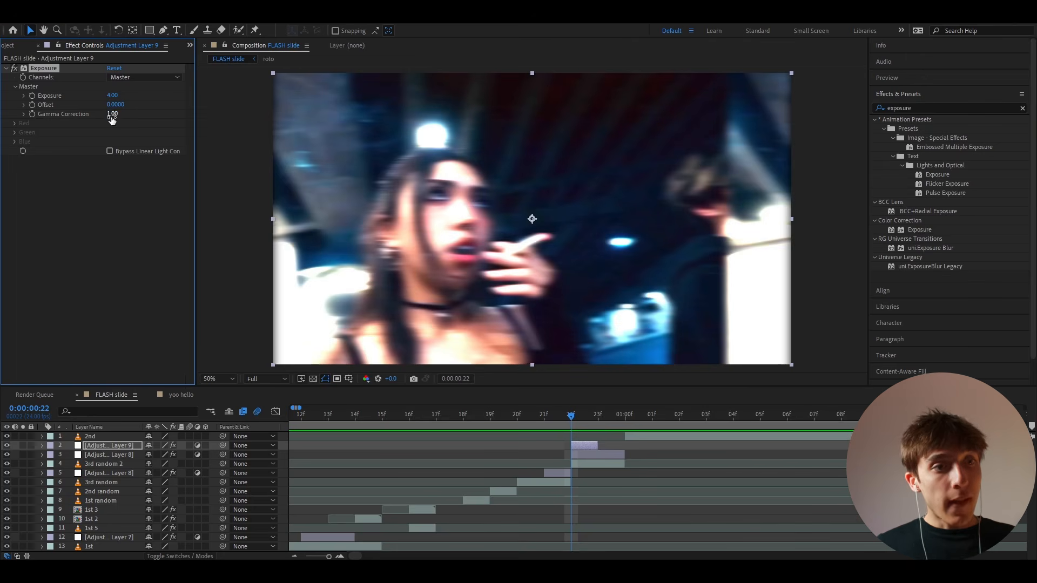
{"action": "left_click", "coordinate": [113, 114]}
{"action": "type", "text": "1.25"}
{"action": "key", "text": "Return"}
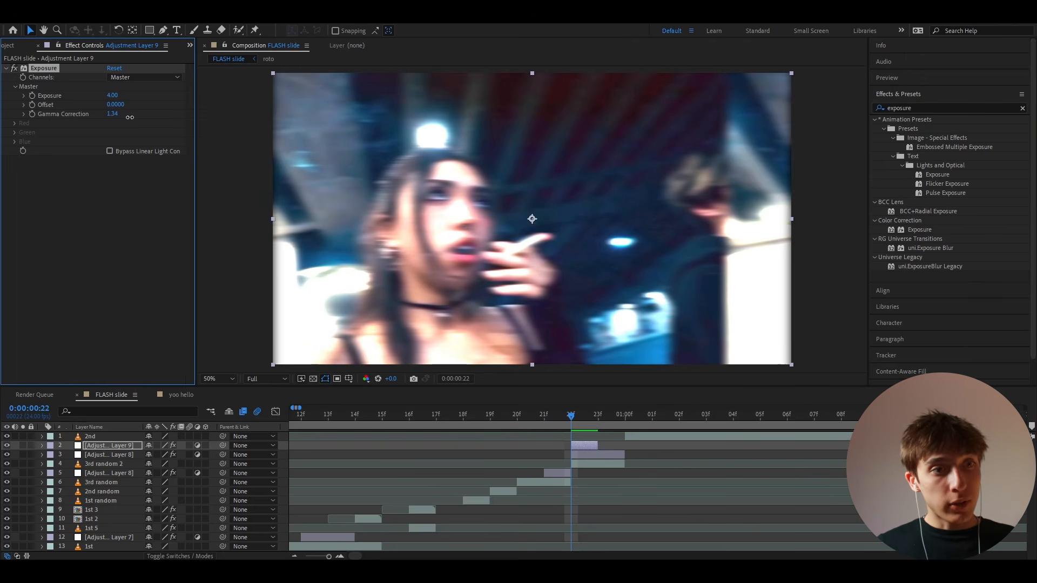
Step: Rename the exposure adjustment layer to FLASH
{"action": "left_click", "coordinate": [579, 448]}
{"action": "key", "text": "Return"}
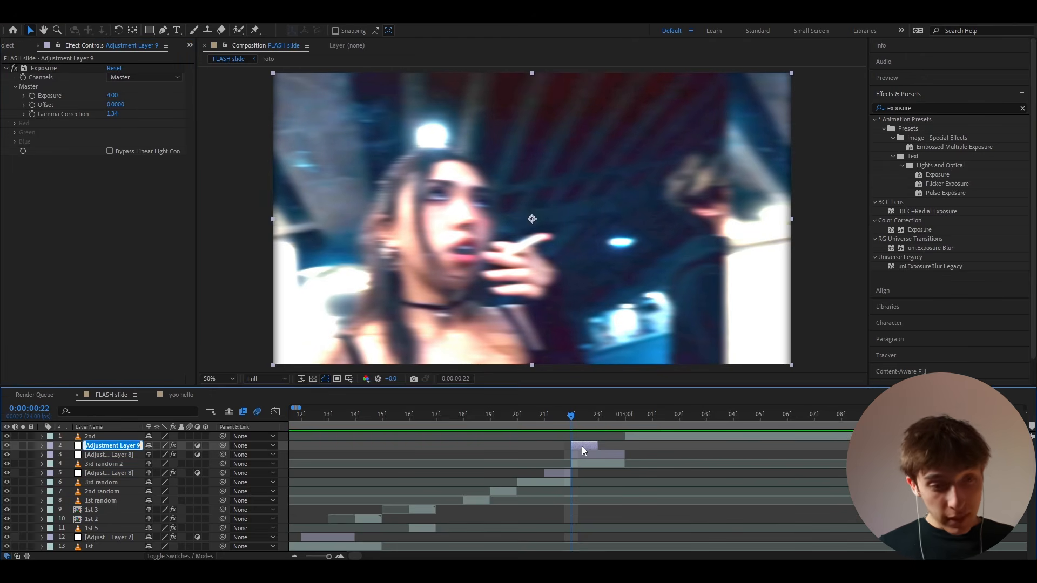
{"action": "type", "text": "FLASH"}
{"action": "key", "text": "Return"}
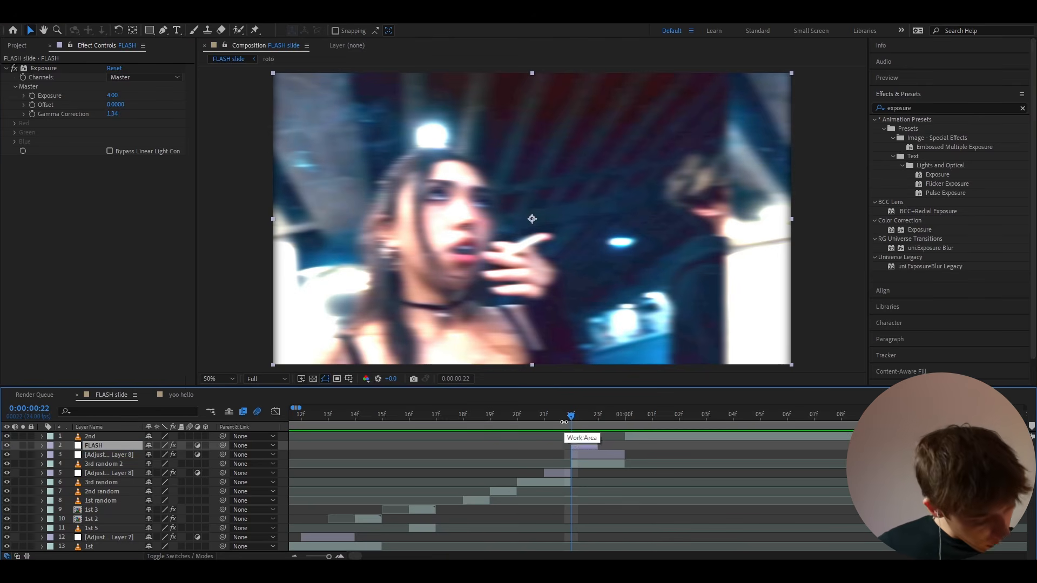
Step: Duplicate the FLASH layer and move the copy to start at 0:00:00:23
{"action": "key", "text": "Page_Down"}
{"action": "left_click", "coordinate": [586, 446]}
{"action": "key", "text": "ctrl+d"}
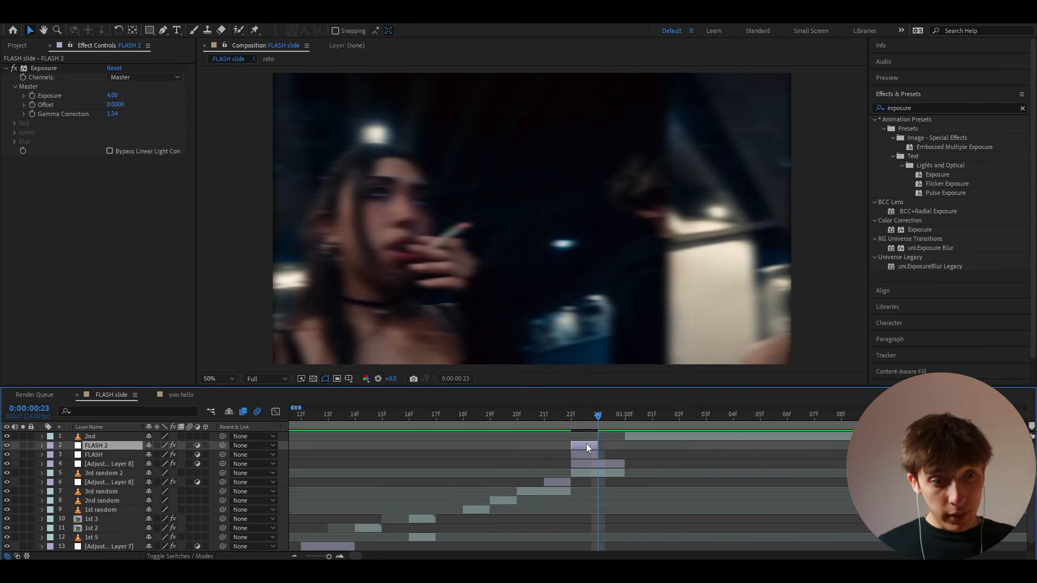
{"action": "left_click_drag", "start_coordinate": [585, 443], "coordinate": [604, 444]}
Step: Set the FLASH 2 layer's exposure to -2.75 and its gamma correction to 0.9
{"action": "left_click", "coordinate": [112, 95]}
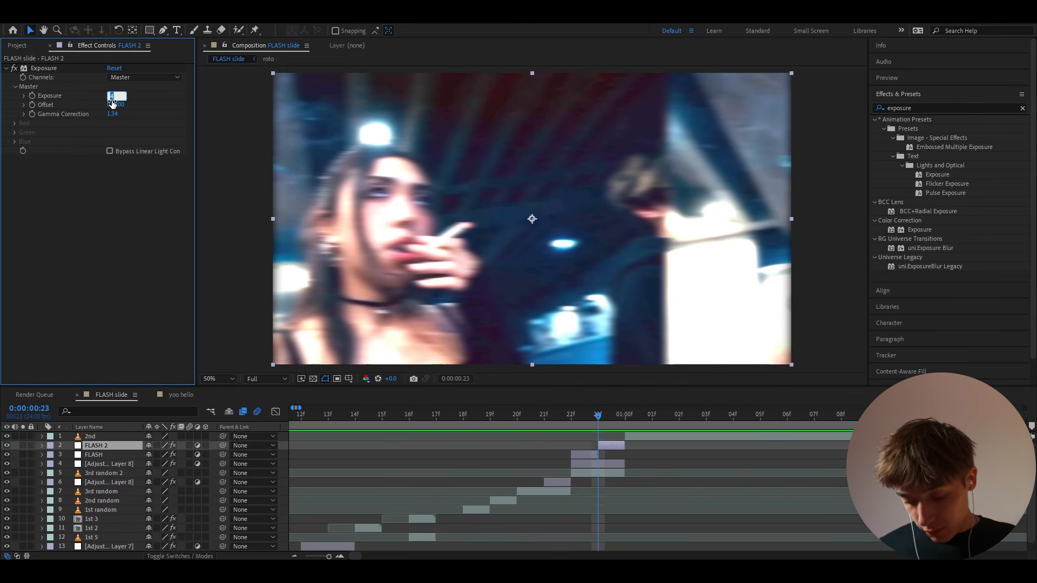
{"action": "type", "text": "-2.75"}
{"action": "key", "text": "Return"}
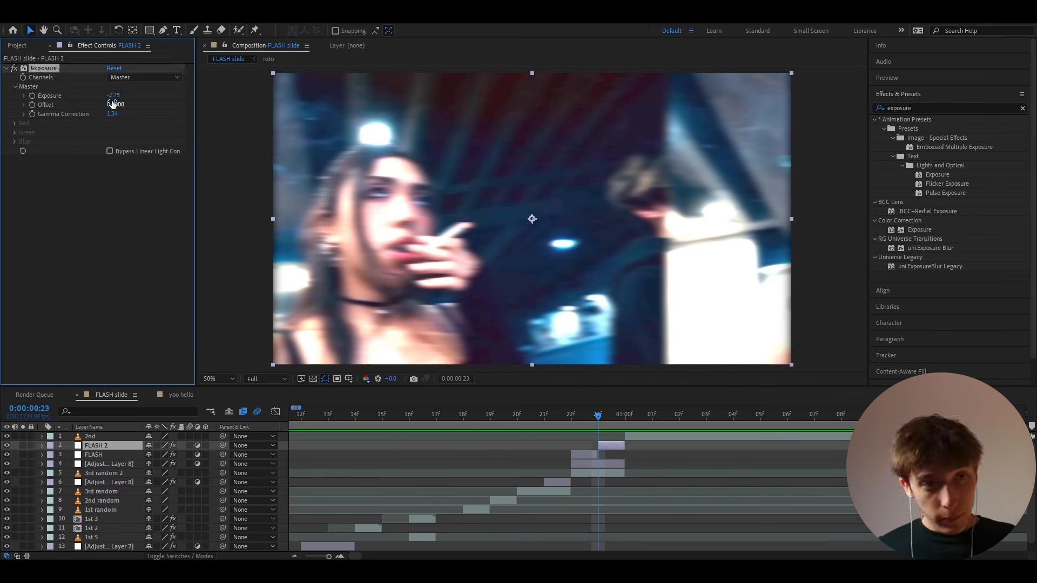
{"action": "left_click", "coordinate": [113, 113]}
{"action": "type", "text": "0.9"}
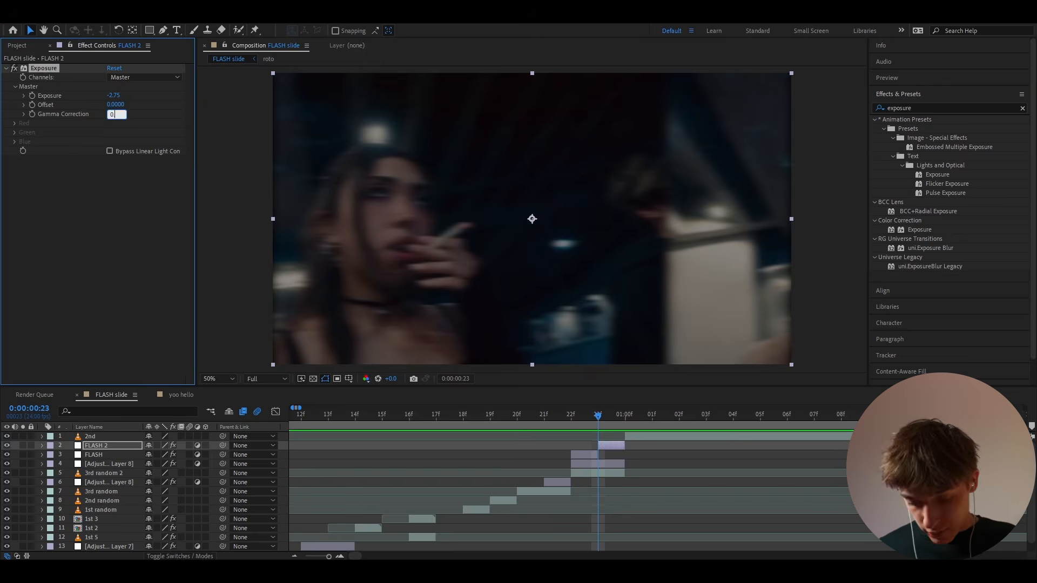
{"action": "key", "text": "Return"}
Step: Duplicate the FLASH layer, move the copy above the 2nd clip in the layer stack, and start it at 0:00:01:00
{"action": "scroll", "coordinate": [503, 420], "scroll_direction": "down", "scroll_amount": 1}
{"action": "mouse_move", "coordinate": [538, 419]}
{"action": "left_mouse_down"}
{"action": "mouse_move", "coordinate": [593, 418]}
{"action": "mouse_move", "coordinate": [520, 418]}
{"action": "mouse_move", "coordinate": [559, 419]}
{"action": "left_mouse_up"}
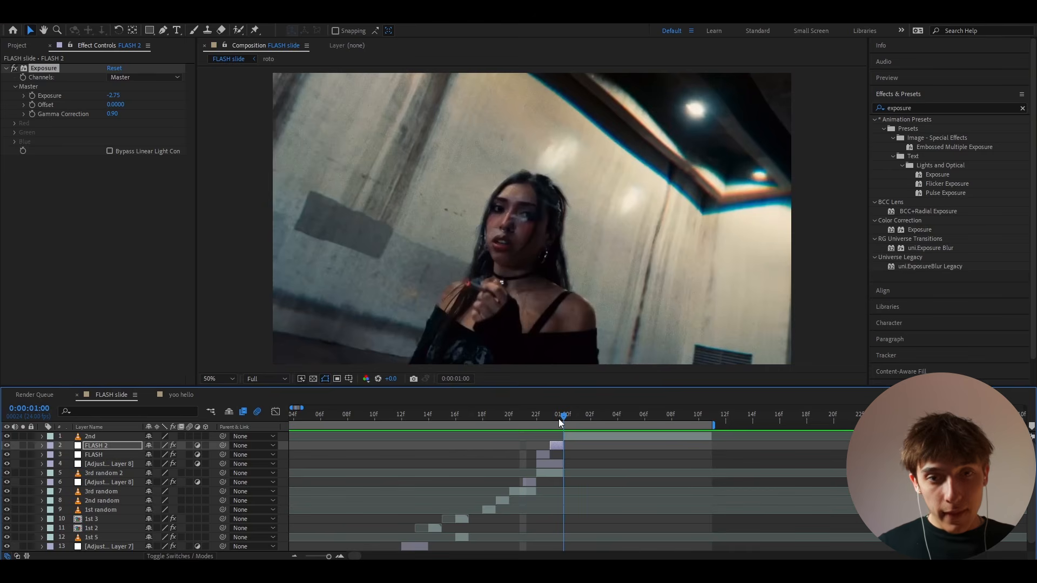
{"action": "left_click", "coordinate": [542, 455]}
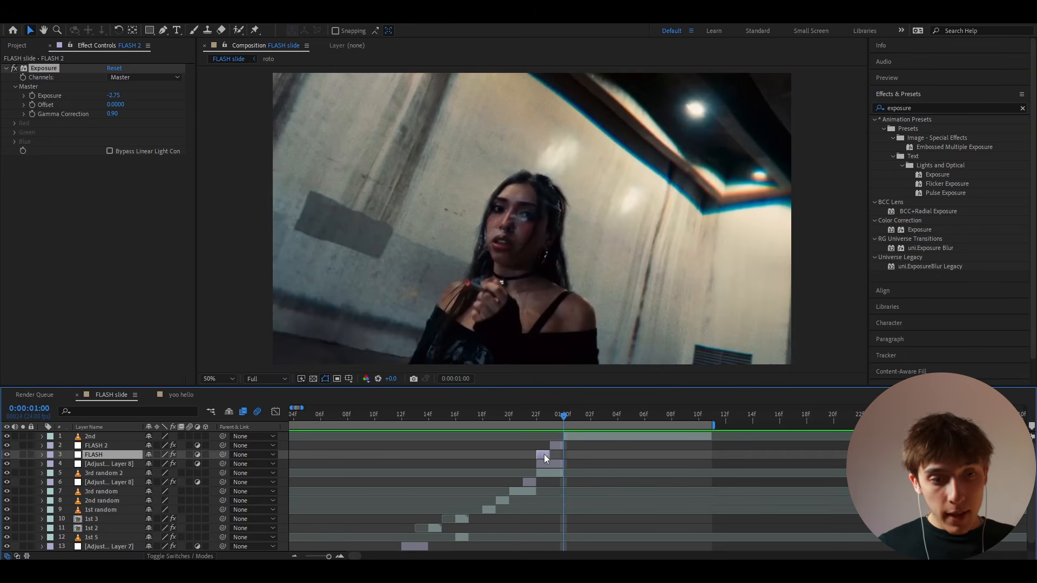
{"action": "key", "text": "ctrl+d"}
{"action": "left_click_drag", "start_coordinate": [108, 455], "coordinate": [122, 433]}
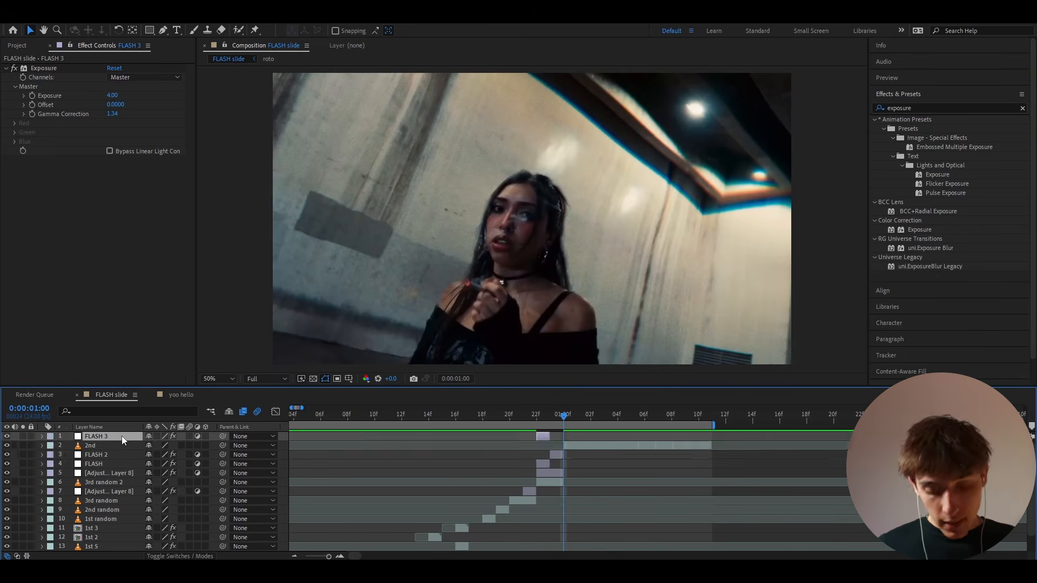
{"action": "key", "text": "bracketleft"}
Step: Set the FLASH 3 layer's exposure to 2.5 and its gamma correction to 2.5
{"action": "left_click", "coordinate": [114, 95]}
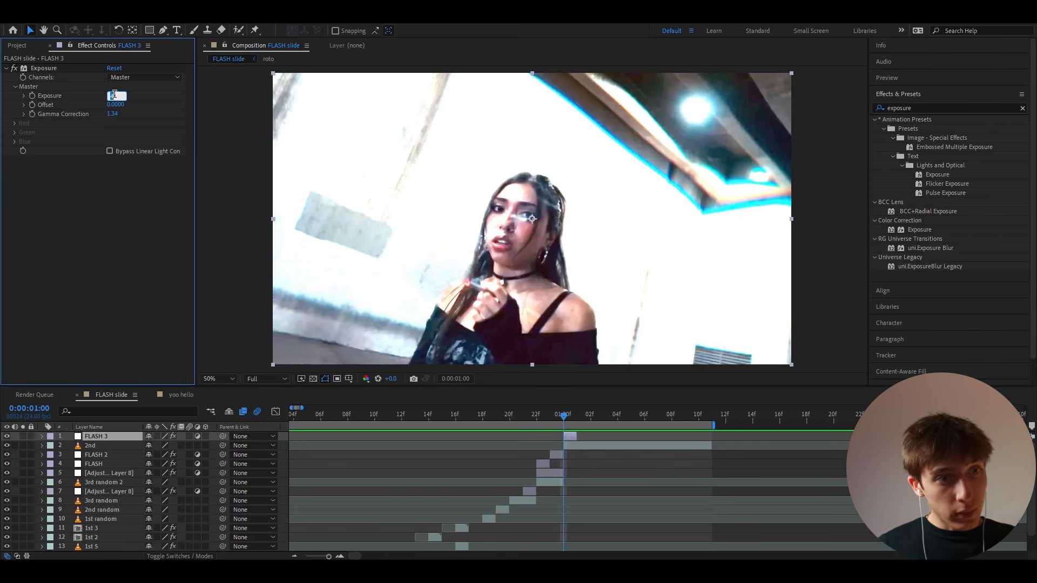
{"action": "type", "text": "2.5"}
{"action": "key", "text": "Return"}
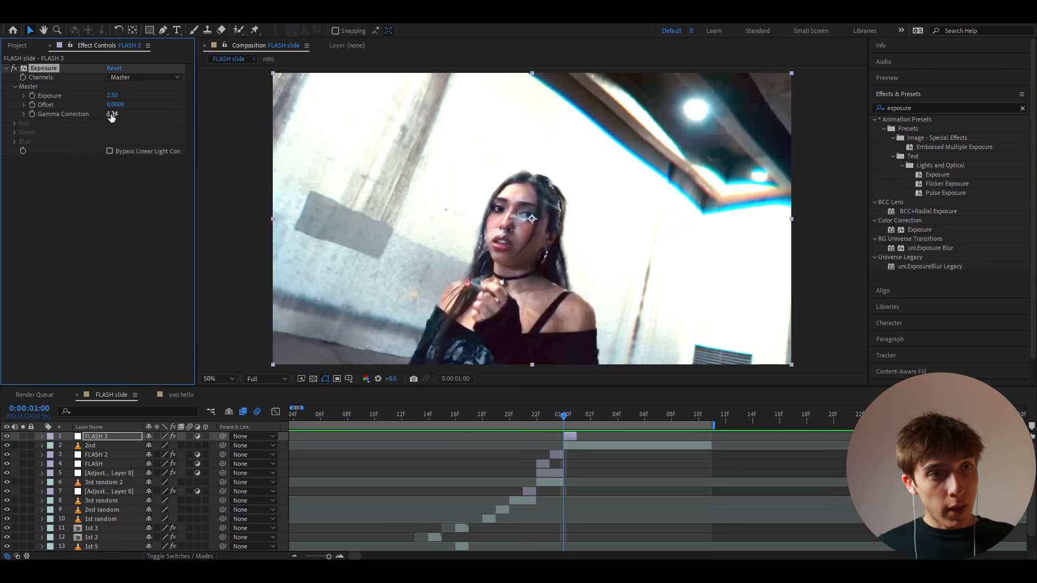
{"action": "left_click", "coordinate": [112, 114]}
{"action": "type", "text": "2.5"}
{"action": "key", "text": "Return"}
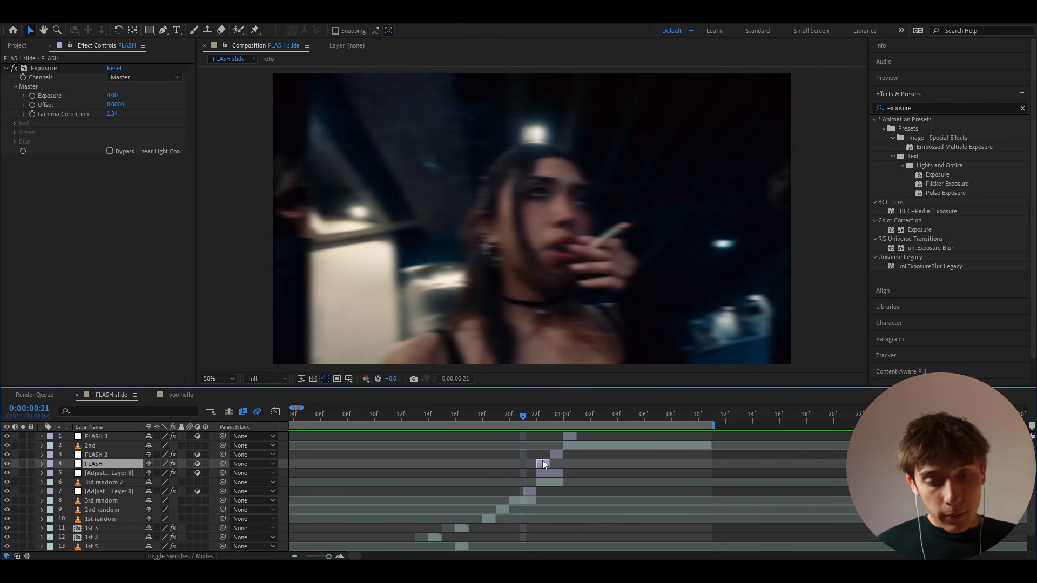
Step: Duplicate the FLASH layer and move the copy to start at 0:00:00:19, over the 2nd random clip
{"action": "key", "text": "ctrl+d"}
{"action": "left_click_drag", "start_coordinate": [542, 463], "coordinate": [503, 463]}
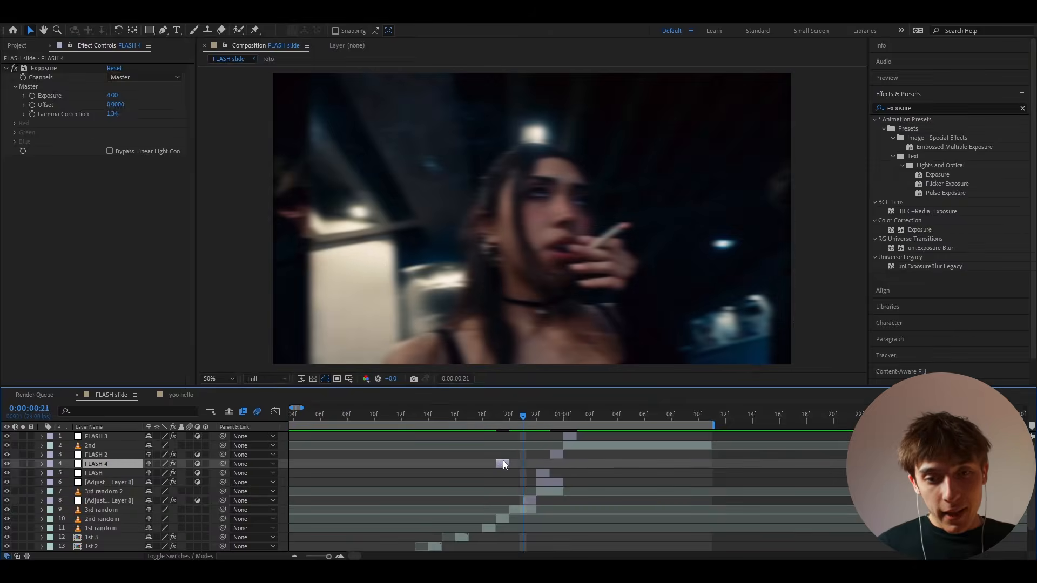
{"action": "scroll", "coordinate": [498, 410], "scroll_direction": "up", "scroll_amount": 2}
{"action": "left_click", "coordinate": [498, 412]}
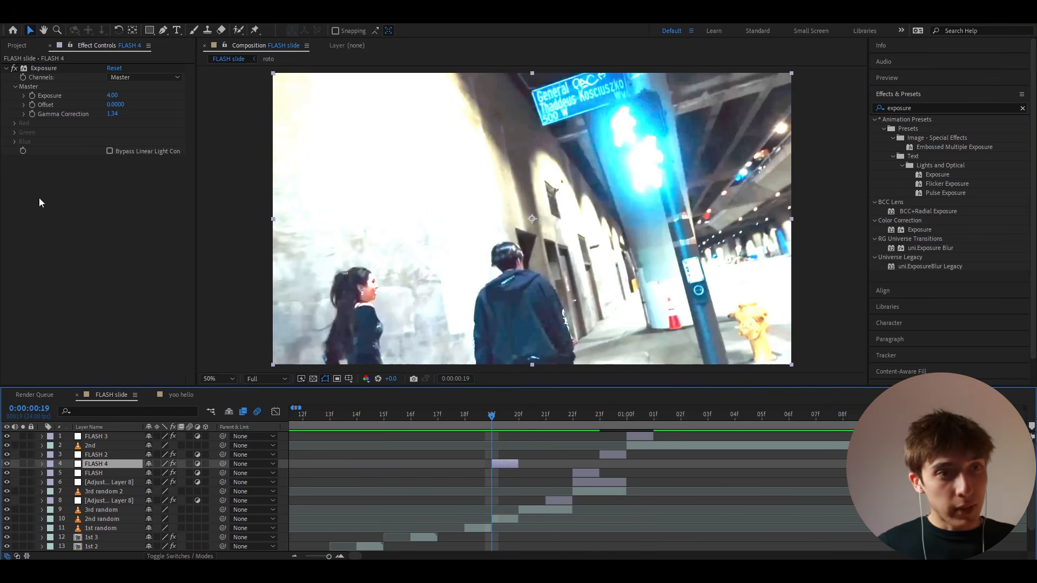
Step: Set the FLASH 4 layer's exposure to 1.6 and its gamma correction to 1.52
{"action": "left_click", "coordinate": [113, 97]}
{"action": "type", "text": "1"}
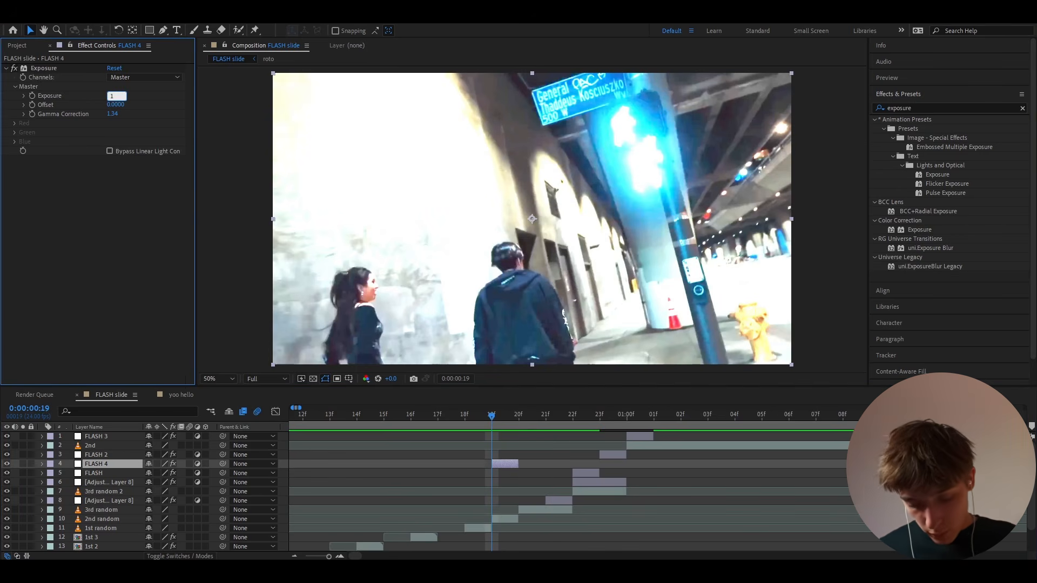
{"action": "type", "text": ".6"}
{"action": "key", "text": "Return"}
{"action": "left_click_drag", "start_coordinate": [113, 114], "coordinate": [123, 116]}
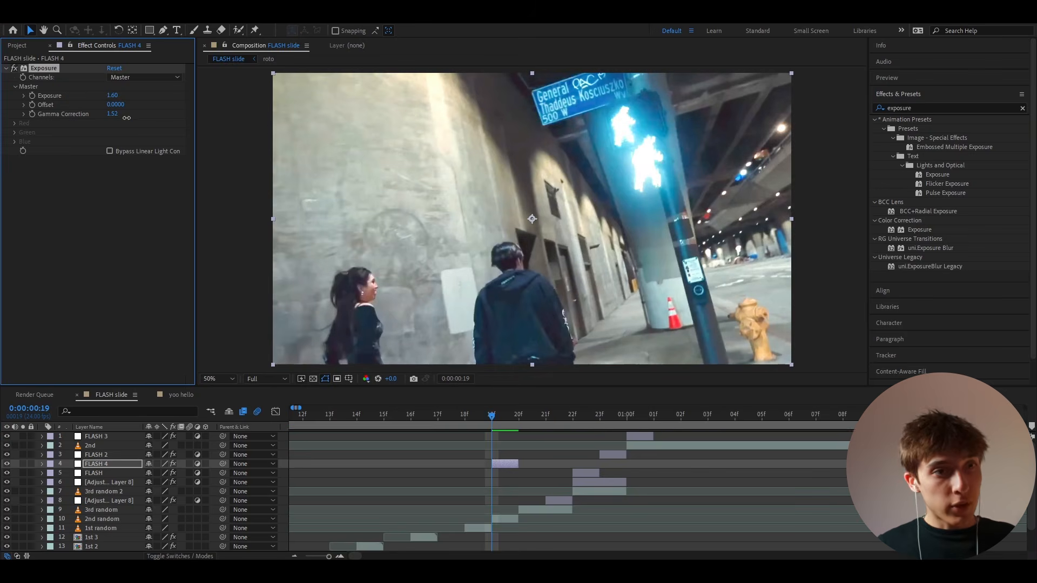
Step: Play back the transition to check the exposure flashes
{"action": "left_click", "coordinate": [436, 472]}
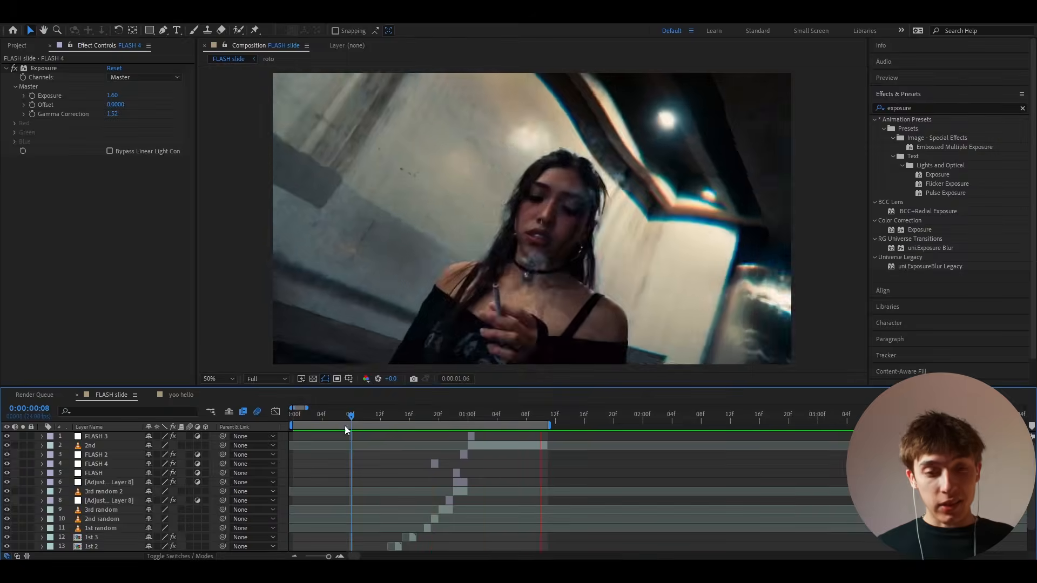
{"action": "key", "text": "space"}
{"action": "scroll", "coordinate": [361, 437], "scroll_direction": "up", "scroll_amount": 1}
{"action": "scroll", "coordinate": [367, 441], "scroll_direction": "down", "scroll_amount": 1}
Step: Add an adjustment layer above FLASH 2 starting at 0:00:00:14 and apply the Minimax effect to it
{"action": "mouse_move", "coordinate": [423, 417]}
{"action": "left_mouse_down"}
{"action": "mouse_move", "coordinate": [401, 420]}
{"action": "mouse_move", "coordinate": [428, 415]}
{"action": "left_mouse_up"}
{"action": "scroll", "coordinate": [411, 417], "scroll_direction": "up", "scroll_amount": 1}
{"action": "left_click", "coordinate": [562, 455]}
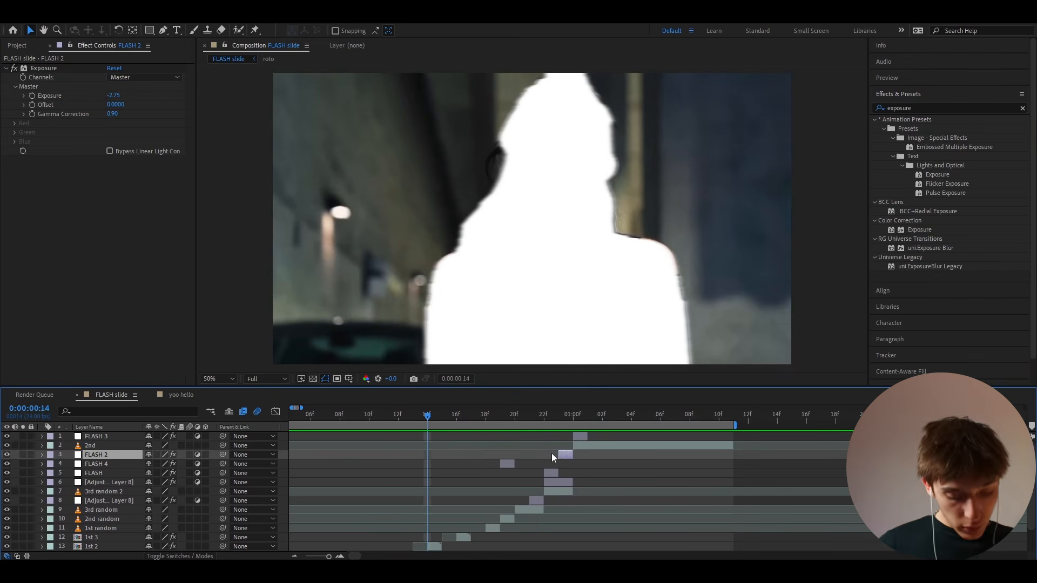
{"action": "key", "text": "ctrl+alt+y"}
{"action": "key", "text": "alt+bracketleft"}
{"action": "key", "text": "ctrl+space"}
{"action": "type", "text": "minimax"}
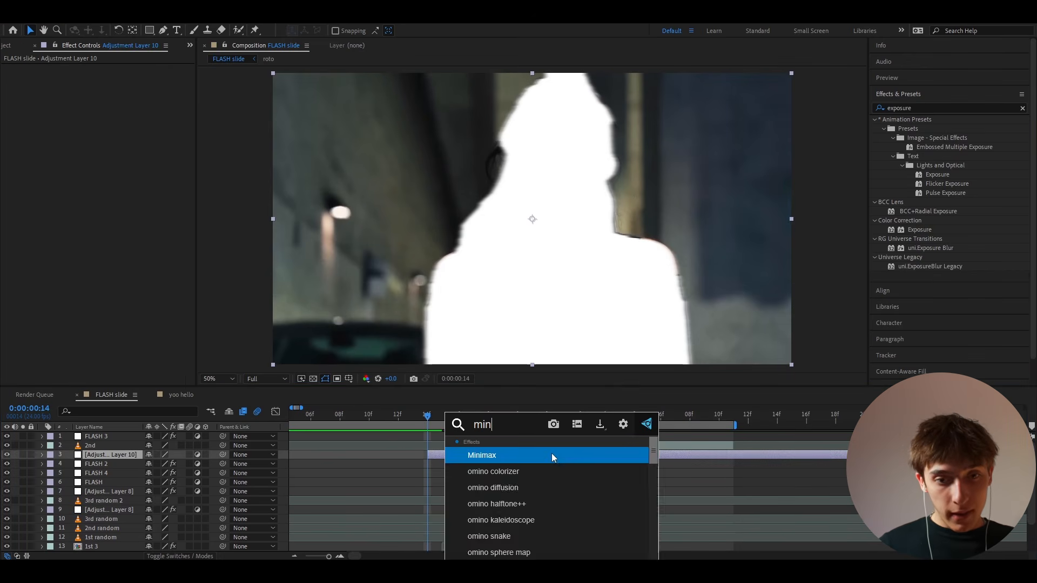
{"action": "left_click", "coordinate": [540, 455]}
Step: Set the Minimax radius to 15 and its direction to Just Horizontal, and play back the transition
{"action": "left_click", "coordinate": [110, 86]}
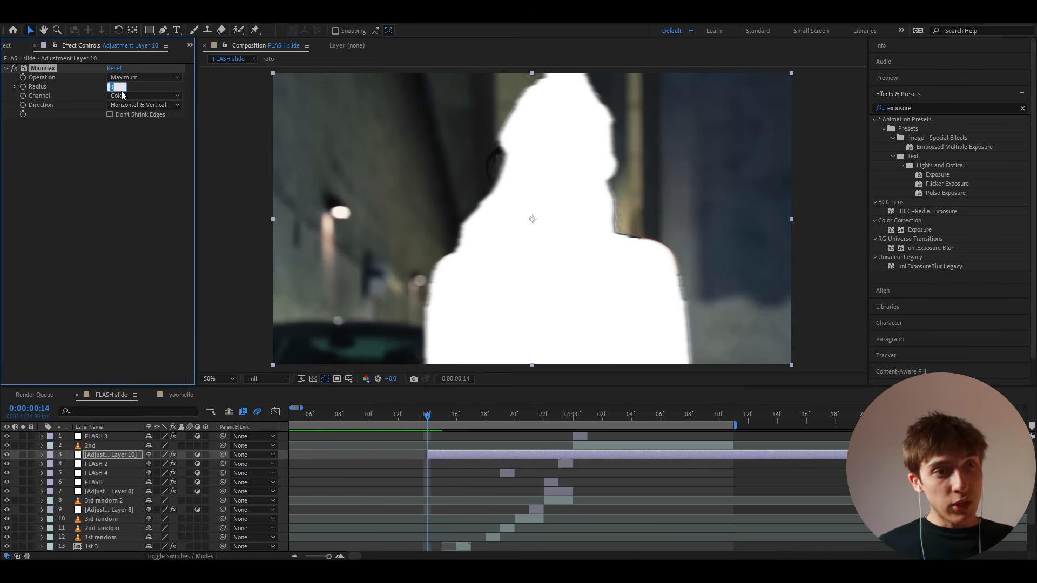
{"action": "type", "text": "15"}
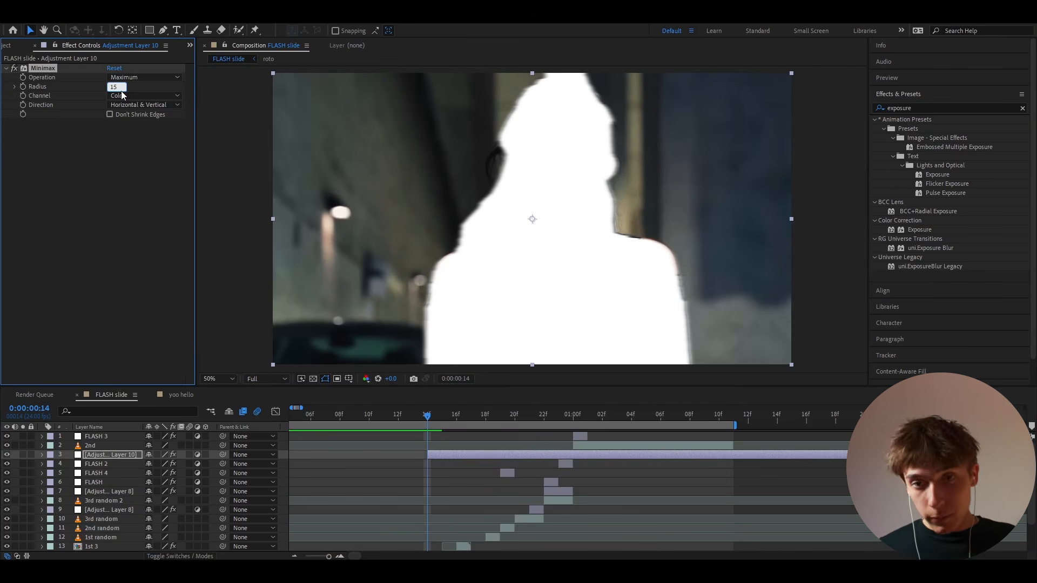
{"action": "key", "text": "Return"}
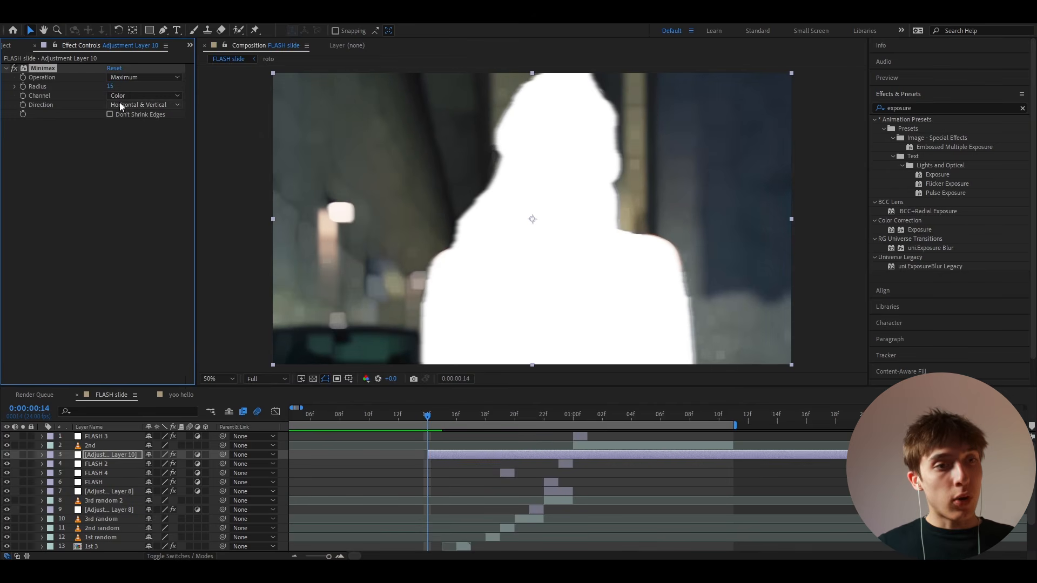
{"action": "left_click", "coordinate": [119, 102]}
{"action": "left_click", "coordinate": [131, 129]}
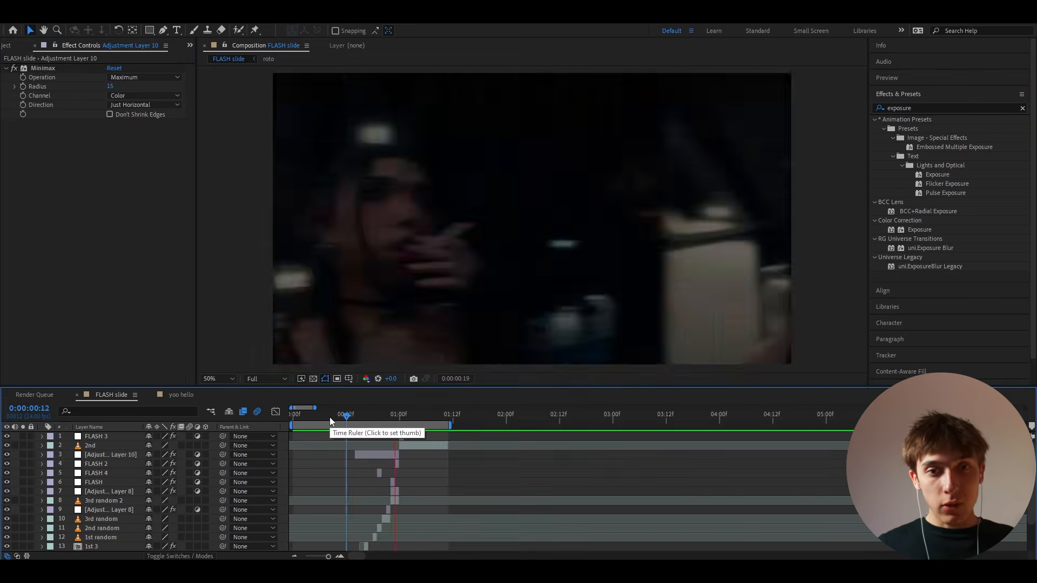
{"action": "key", "text": "space"}
{"action": "scroll", "coordinate": [330, 418], "scroll_direction": "up", "scroll_amount": 2}
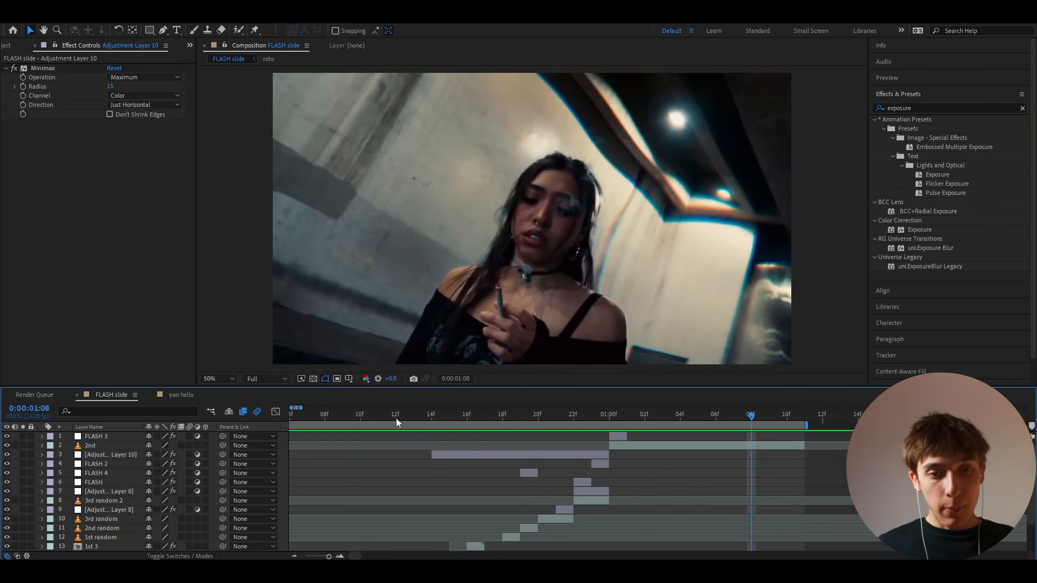
Step: Apply the Directional Blur effect to the adjustment layer that carries Minimax
{"action": "left_click", "coordinate": [433, 418]}
{"action": "left_click", "coordinate": [484, 455]}
{"action": "scroll", "coordinate": [494, 454], "scroll_direction": "up", "scroll_amount": 1}
{"action": "key", "text": "ctrl+space"}
{"action": "type", "text": "dire"}
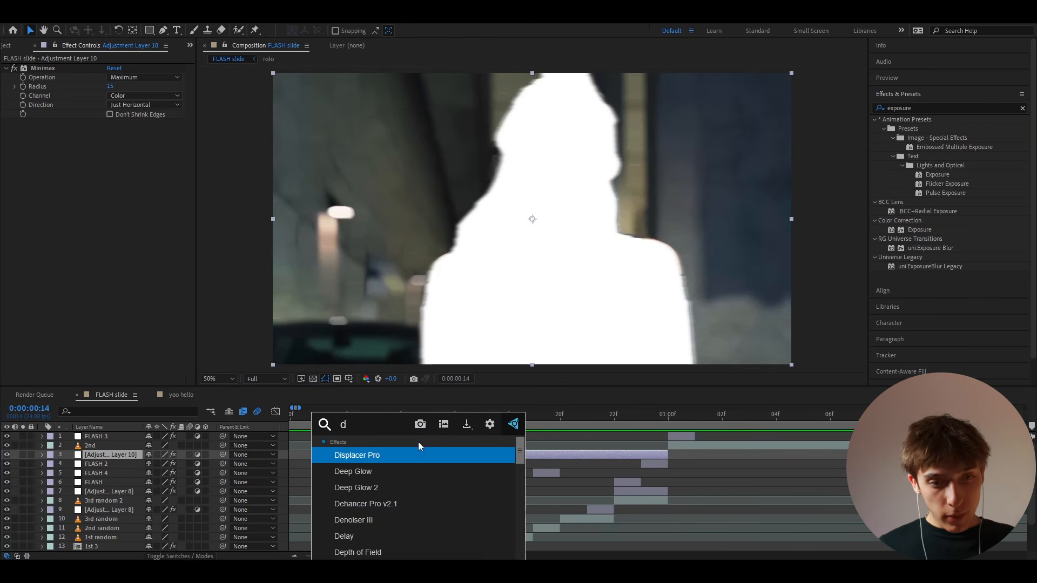
{"action": "left_click", "coordinate": [380, 454]}
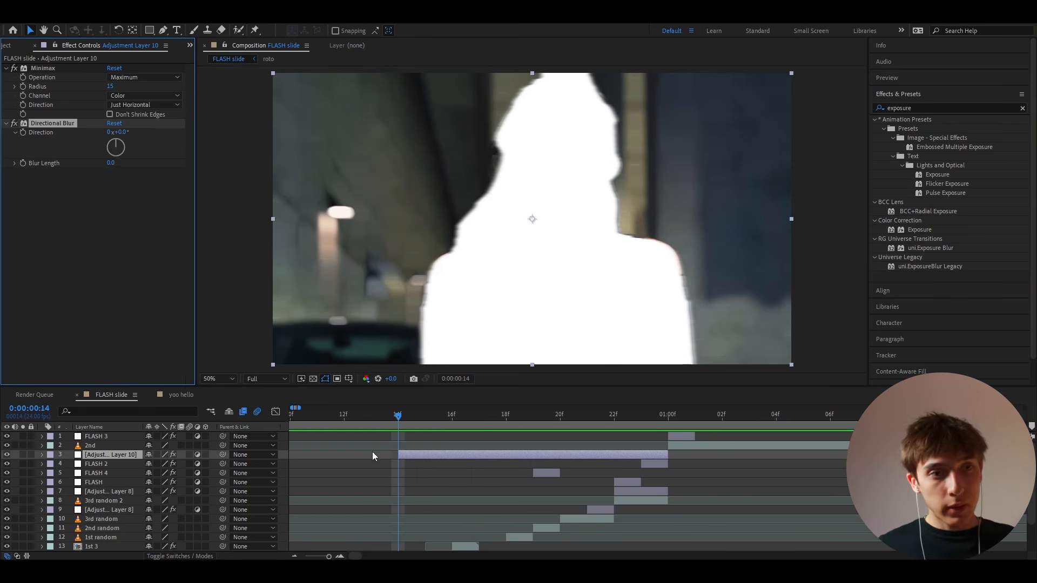
Step: Set the Directional Blur's blur length to 15 and its direction to 90°
{"action": "left_click", "coordinate": [113, 164]}
{"action": "type", "text": "15"}
{"action": "key", "text": "Return"}
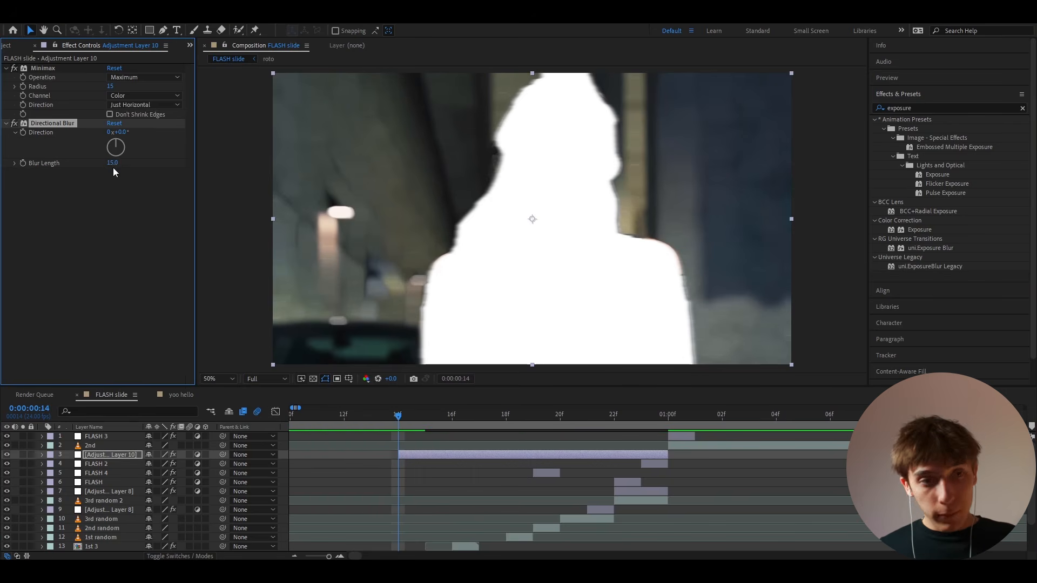
{"action": "left_click", "coordinate": [125, 133]}
{"action": "key", "text": "Return"}
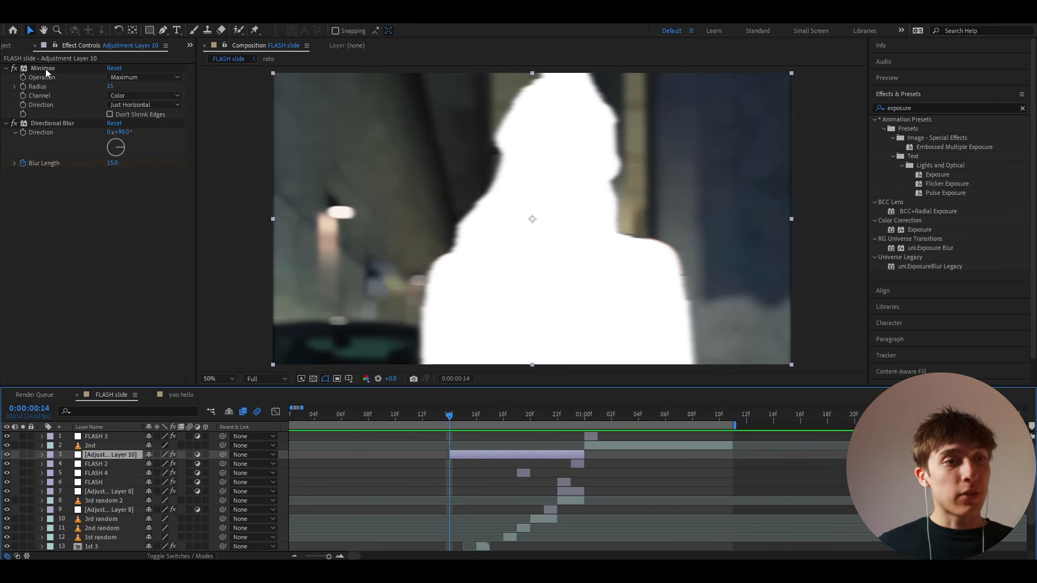
Step: Set the Minimax radius to 5 and play back the transition
{"action": "left_click", "coordinate": [45, 69]}
{"action": "left_click", "coordinate": [110, 86]}
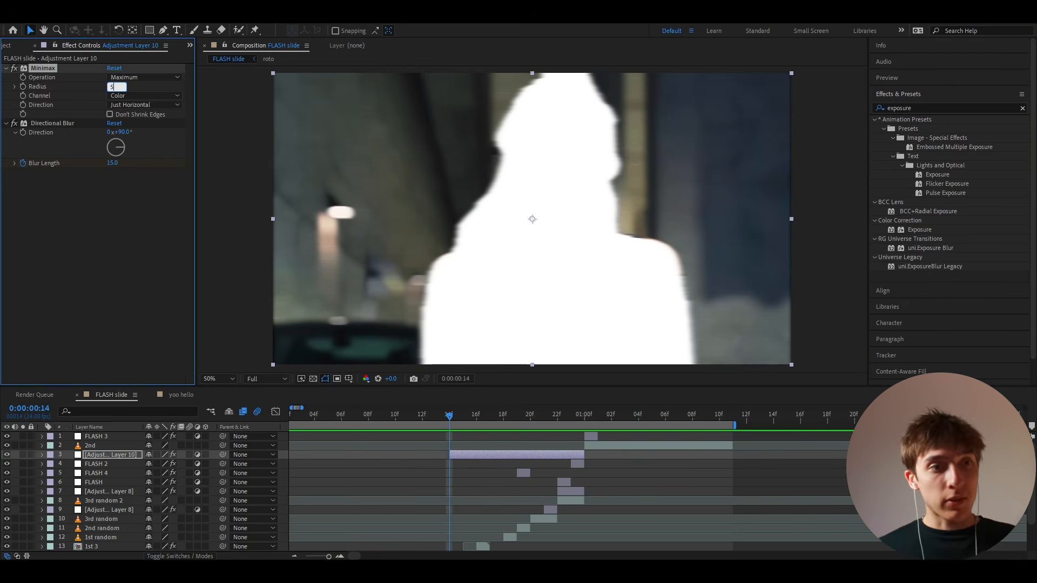
{"action": "key", "text": "Return"}
{"action": "key", "text": "minus"}
{"action": "left_click_drag", "start_coordinate": [388, 417], "coordinate": [358, 417]}
{"action": "key", "text": "space"}
{"action": "key", "text": "space"}
Step: Add a new adjustment layer above FLASH 3 starting at 0:00:01:01
{"action": "scroll", "coordinate": [455, 435], "scroll_direction": "up", "scroll_amount": 3}
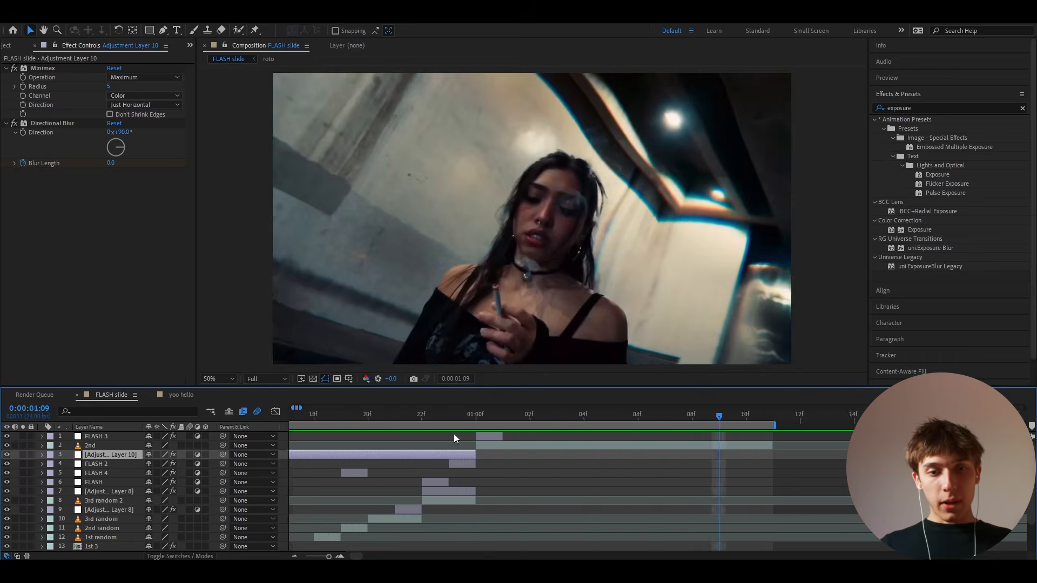
{"action": "left_click_drag", "start_coordinate": [465, 418], "coordinate": [490, 443]}
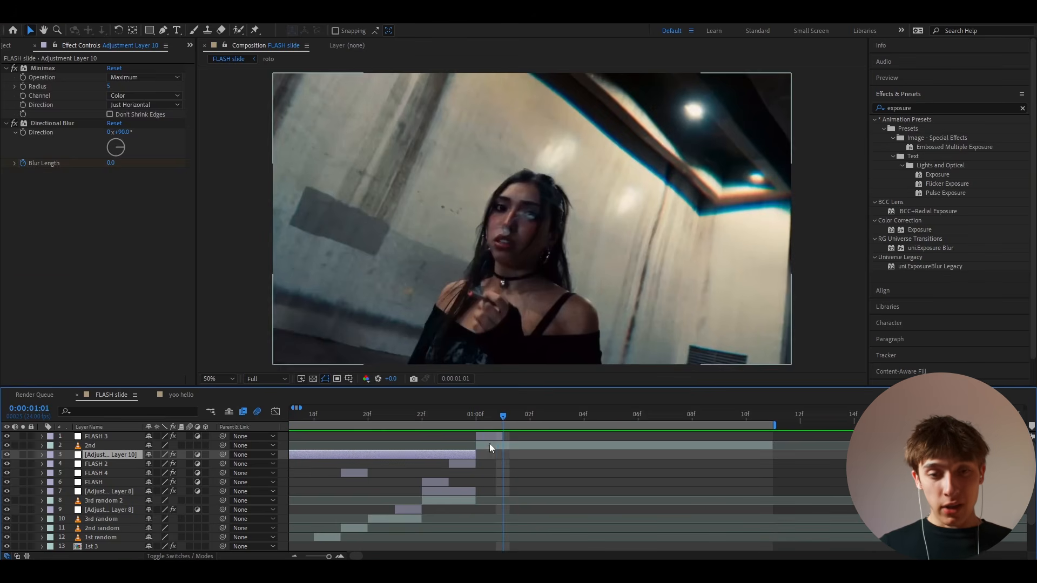
{"action": "left_click", "coordinate": [489, 444]}
{"action": "left_click", "coordinate": [490, 436]}
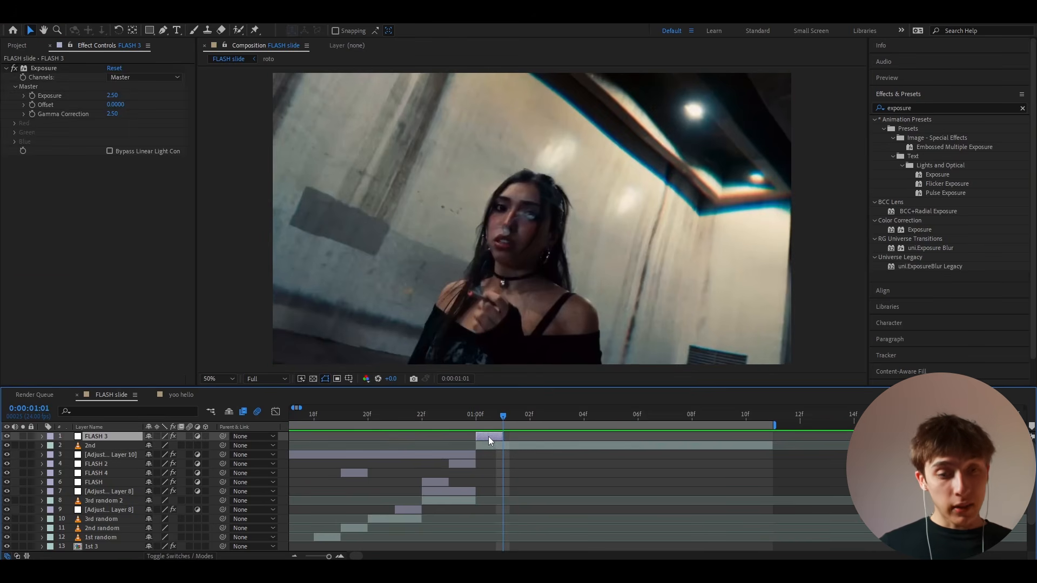
{"action": "key", "text": "ctrl+alt+y"}
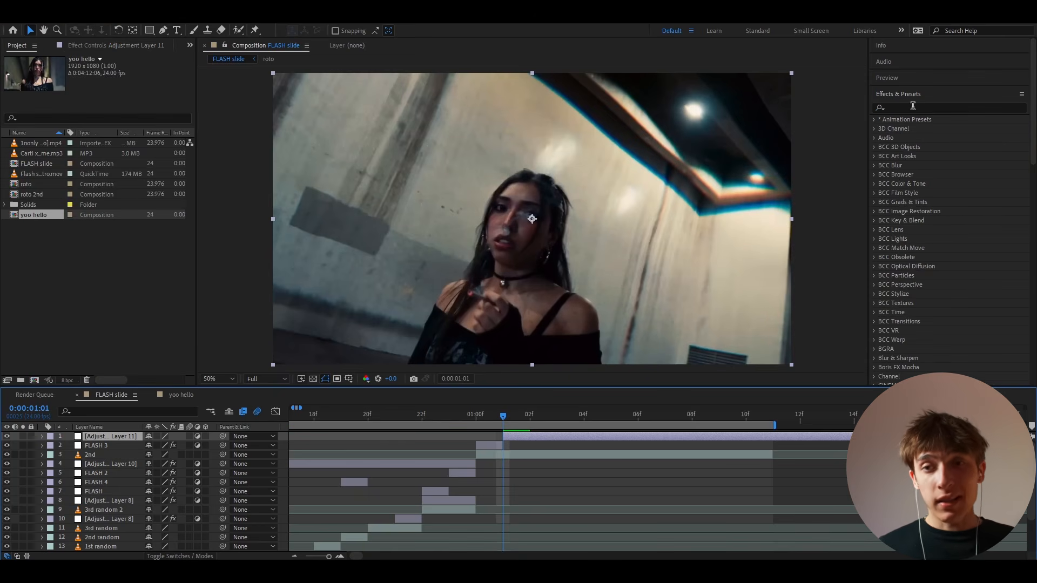
Step: Clear the effects search and open the Impact Presets folder among the user animation presets
{"action": "left_click", "coordinate": [900, 110]}
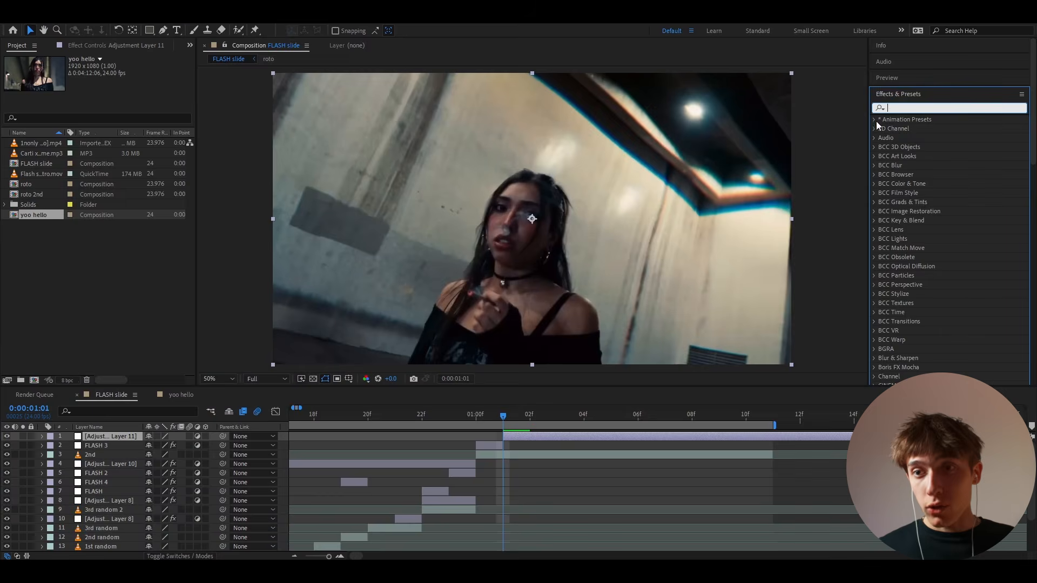
{"action": "left_click", "coordinate": [875, 119]}
{"action": "left_click", "coordinate": [884, 137]}
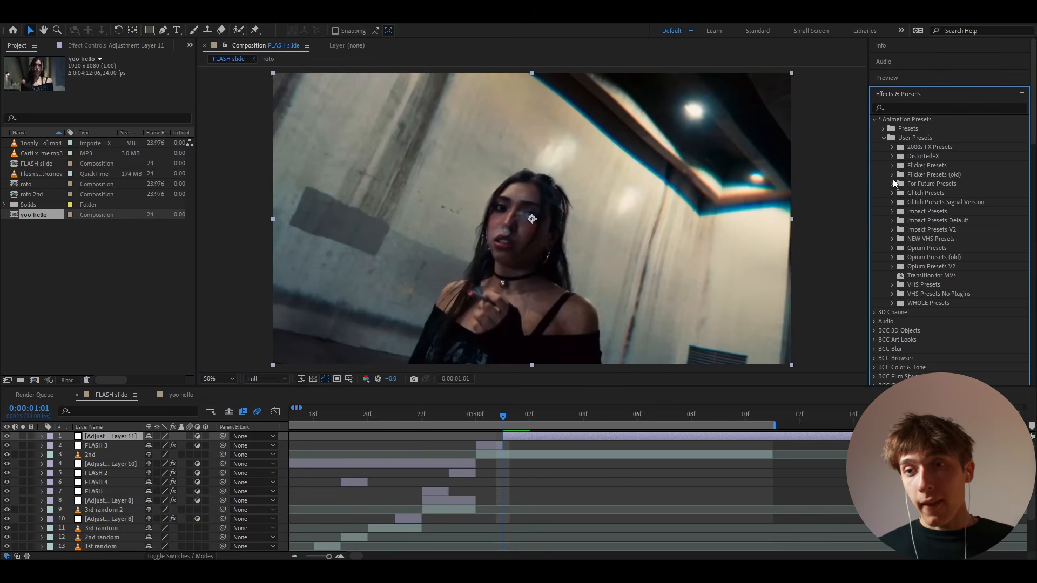
{"action": "left_click", "coordinate": [891, 212]}
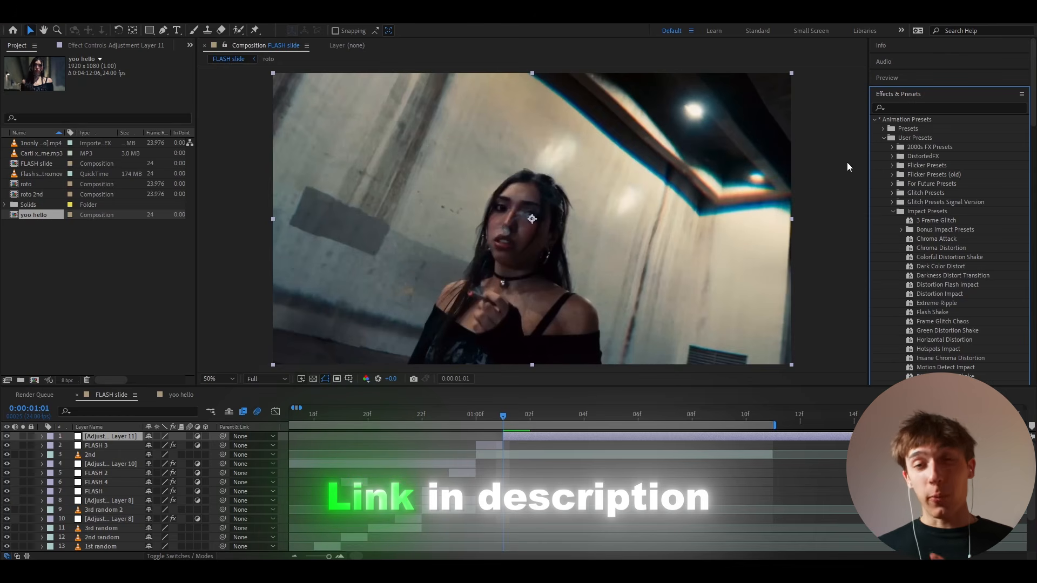
Step: Try the Extreme Ripple preset and the Flash Shake preset on the adjustment layer at 0:00:01:01
{"action": "scroll", "coordinate": [907, 222], "scroll_direction": "down", "scroll_amount": 3}
{"action": "left_click_drag", "start_coordinate": [929, 235], "coordinate": [508, 437]}
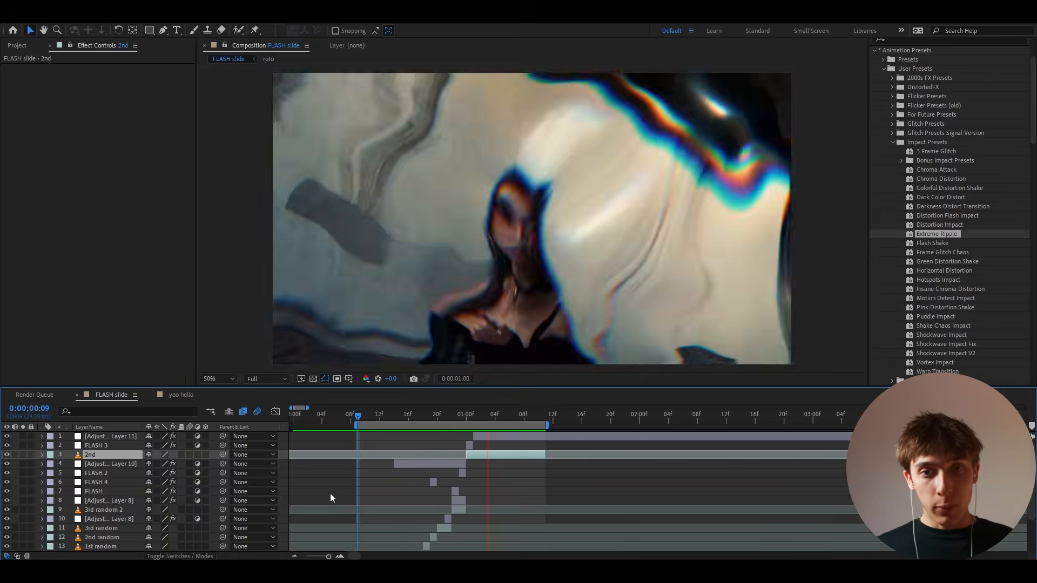
{"action": "left_click", "coordinate": [475, 416]}
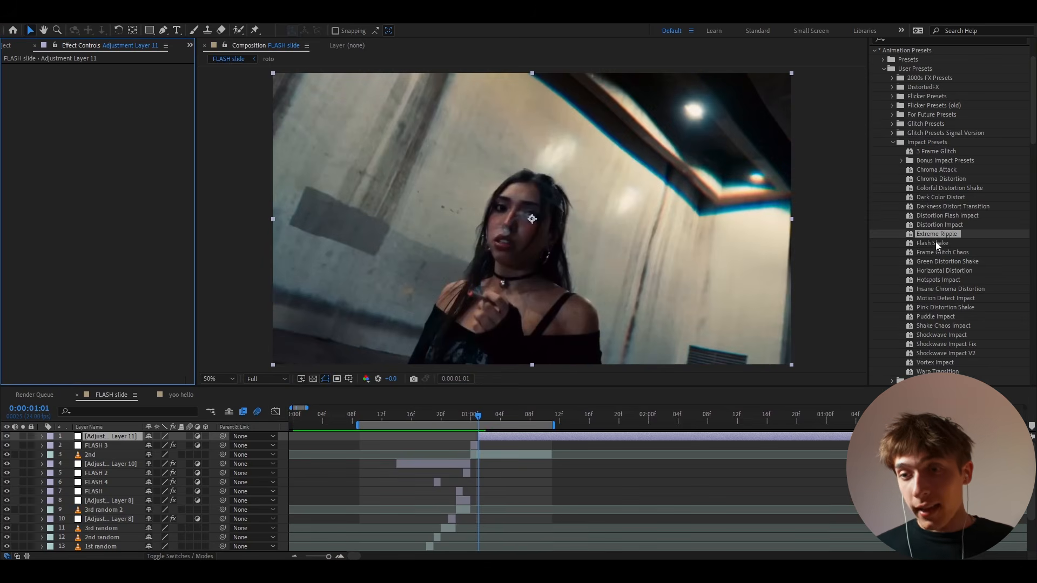
{"action": "left_click_drag", "start_coordinate": [935, 243], "coordinate": [361, 420]}
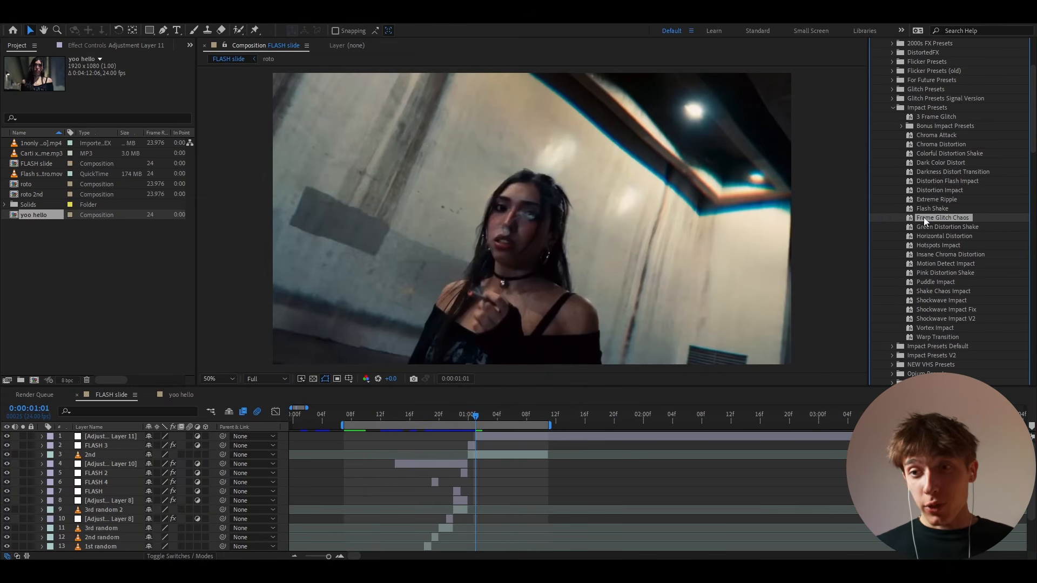
Step: Apply the Frame Glitch Chaos preset to the adjustment layer at 0:00:01:01 and preview it
{"action": "left_click_drag", "start_coordinate": [924, 218], "coordinate": [484, 437]}
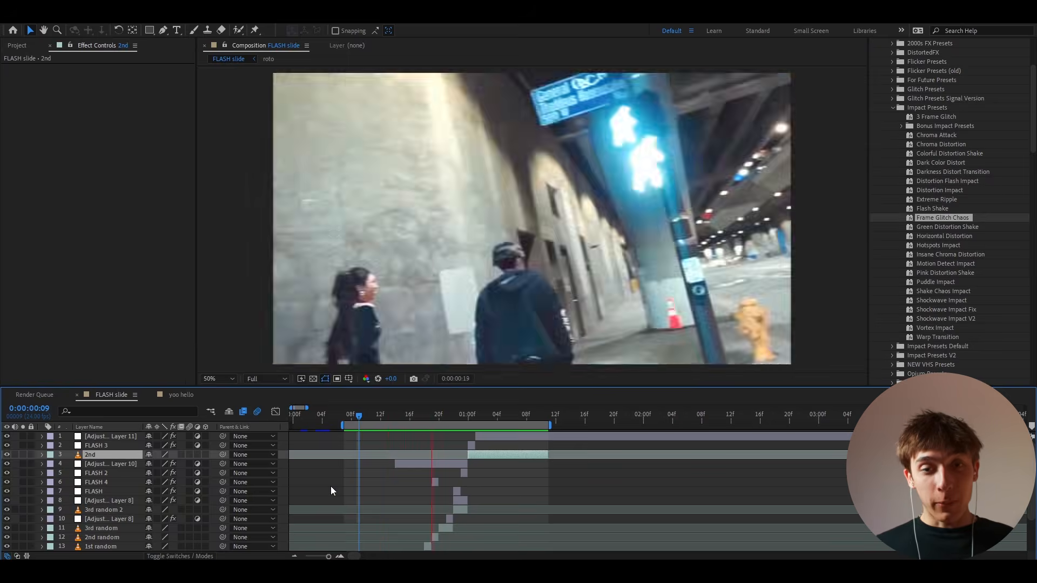